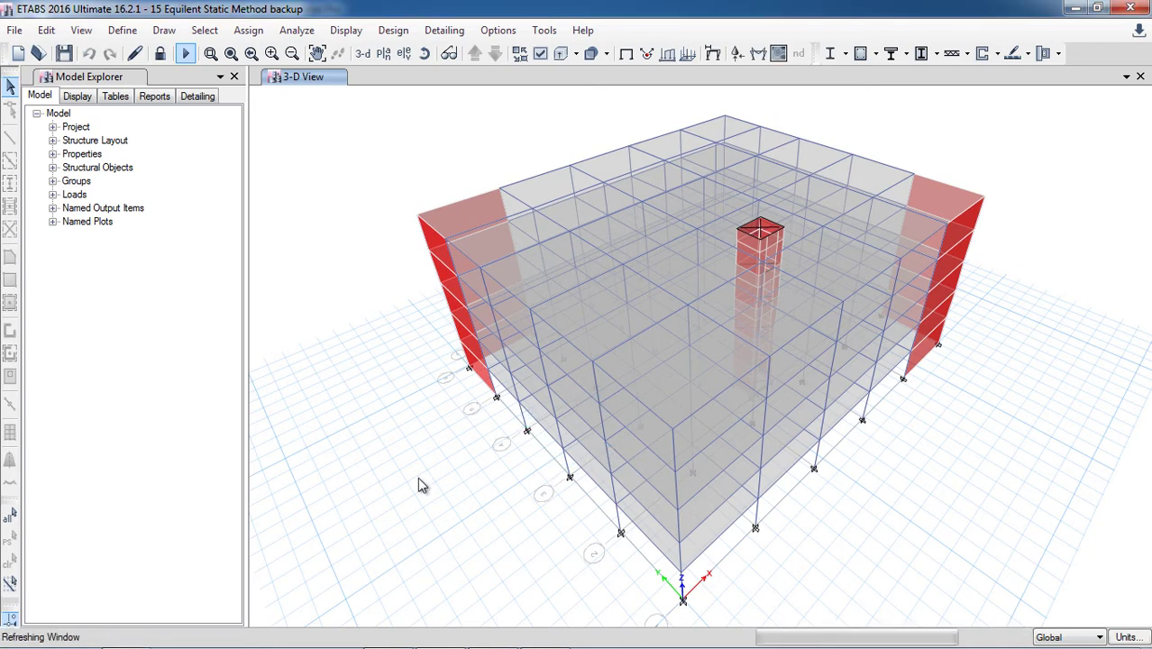
Step: Open the Frame/Pier/Spandrel/Link force diagram settings and select the Dead load case
left_click(341, 33)
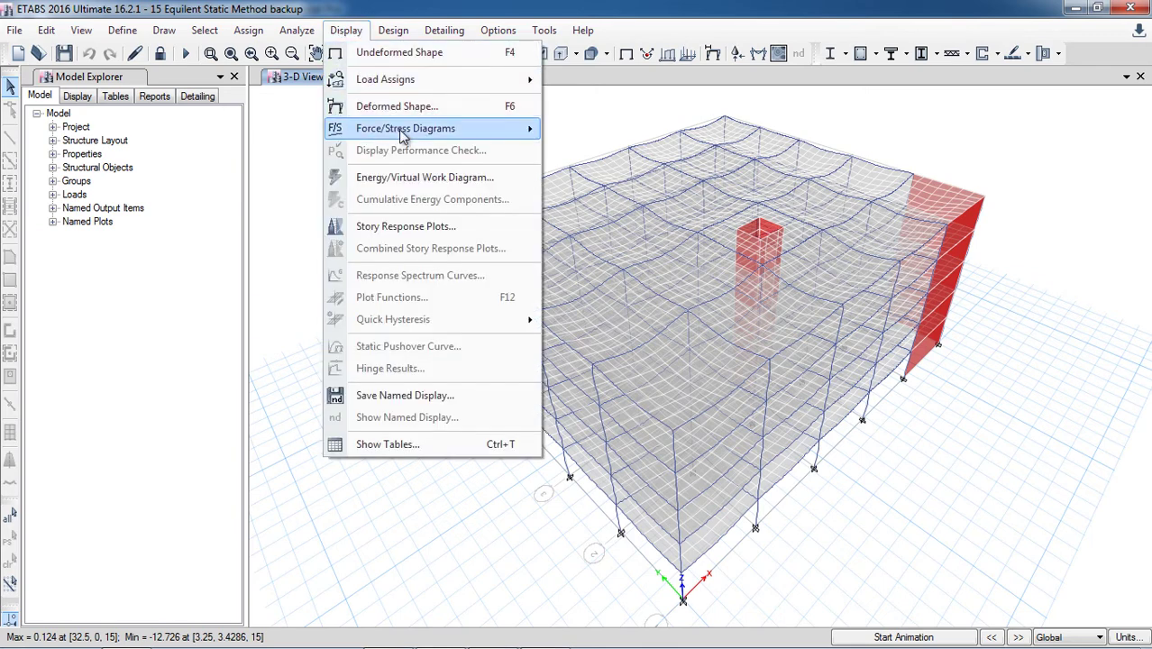
mouse_move(403, 135)
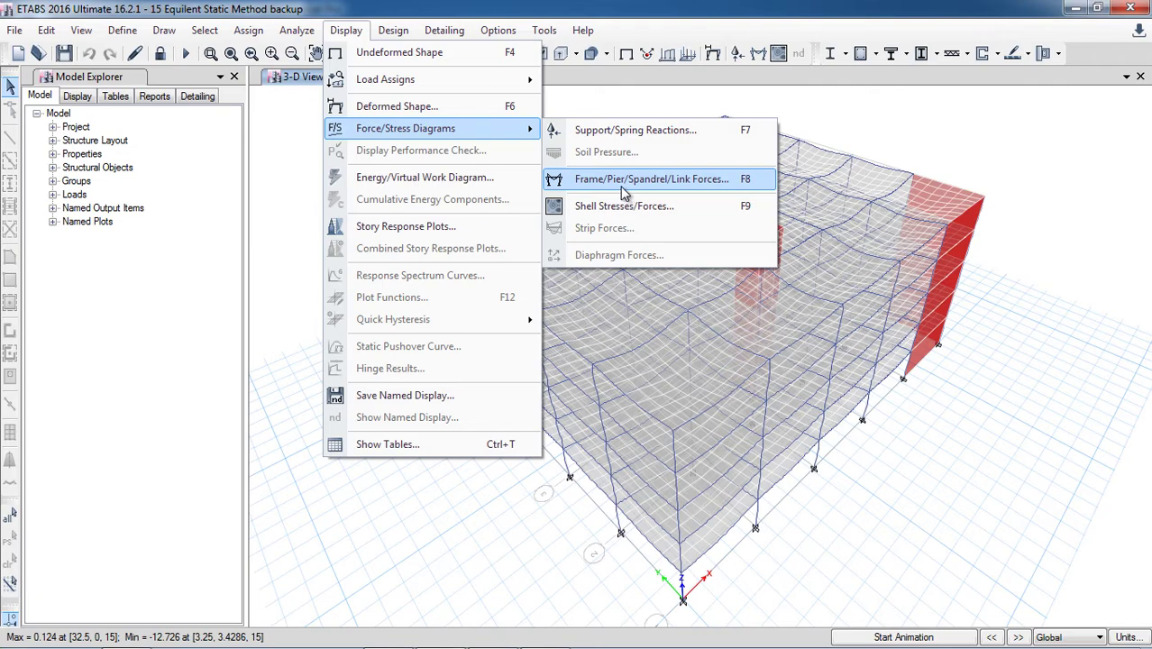
left_click(669, 179)
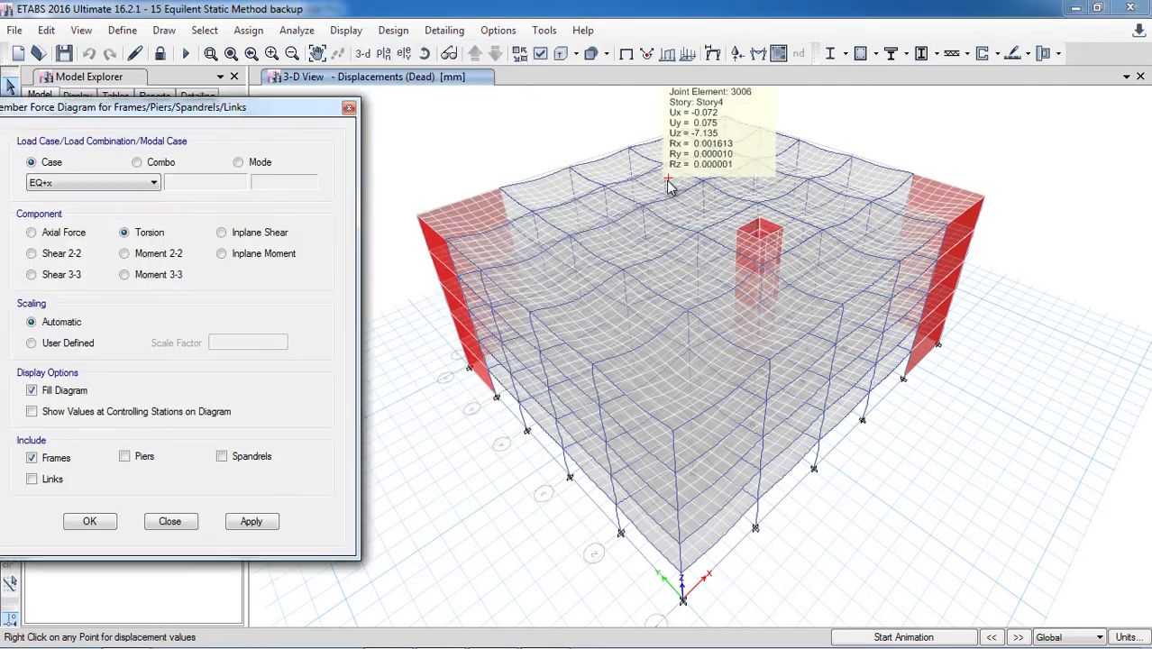
left_click_drag(191, 42, 284, 89)
left_click(195, 158)
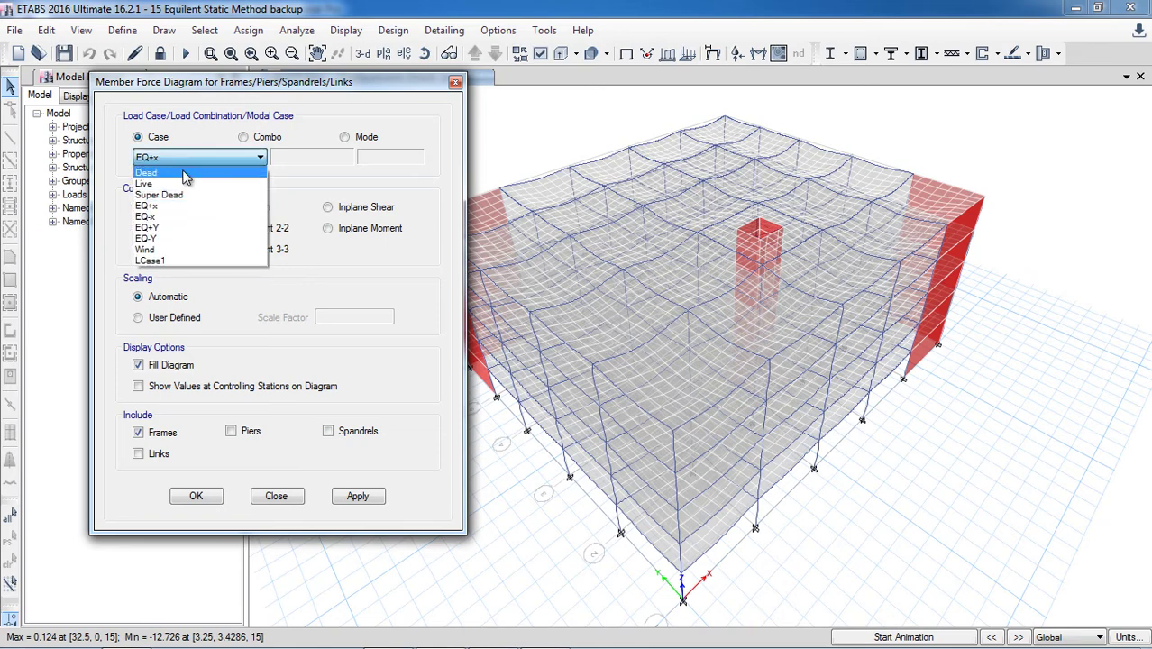
left_click(185, 172)
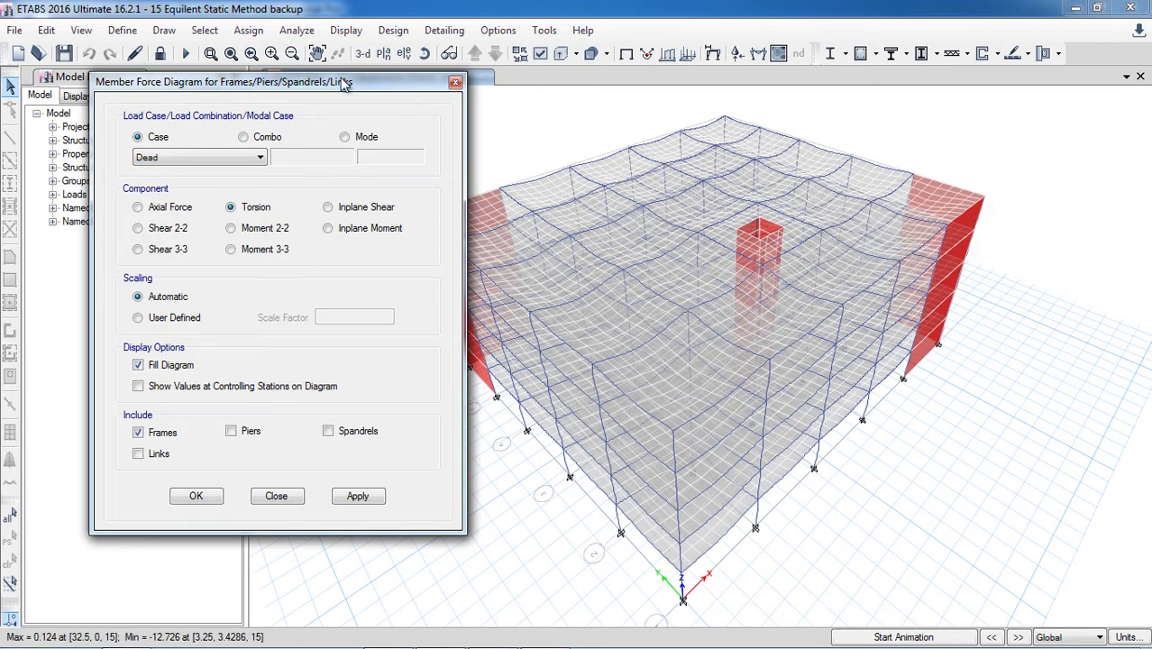
left_click_drag(343, 83, 289, 44)
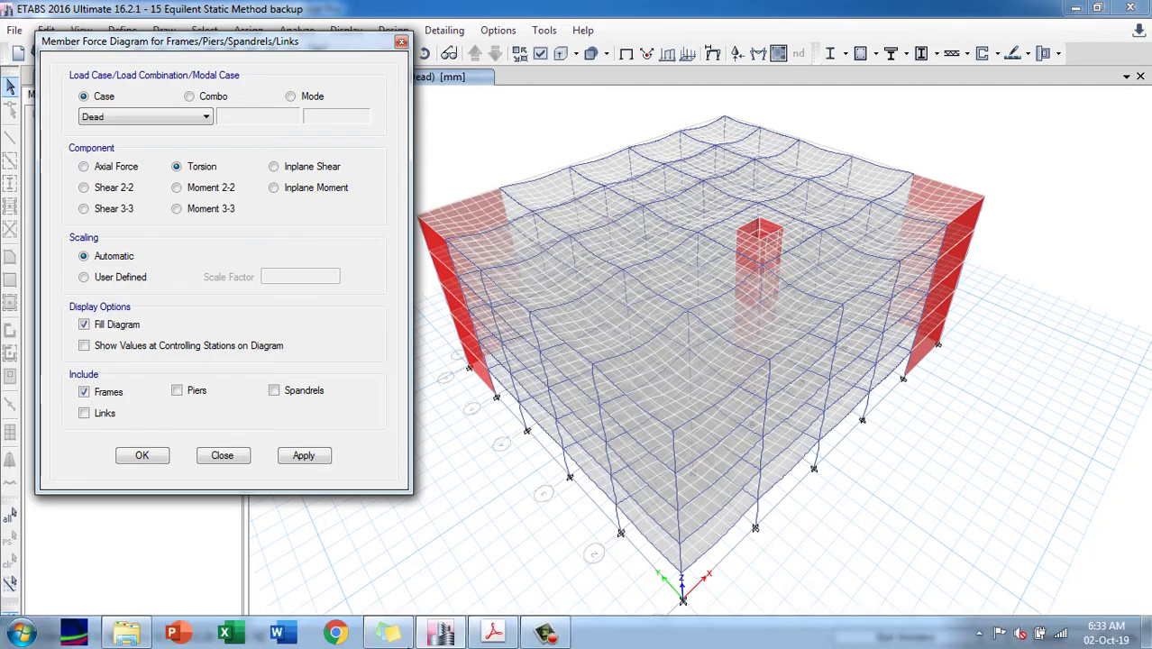
Step: Glance at the structural analysis textbook PDF, then return to the ETABS model
left_click(493, 640)
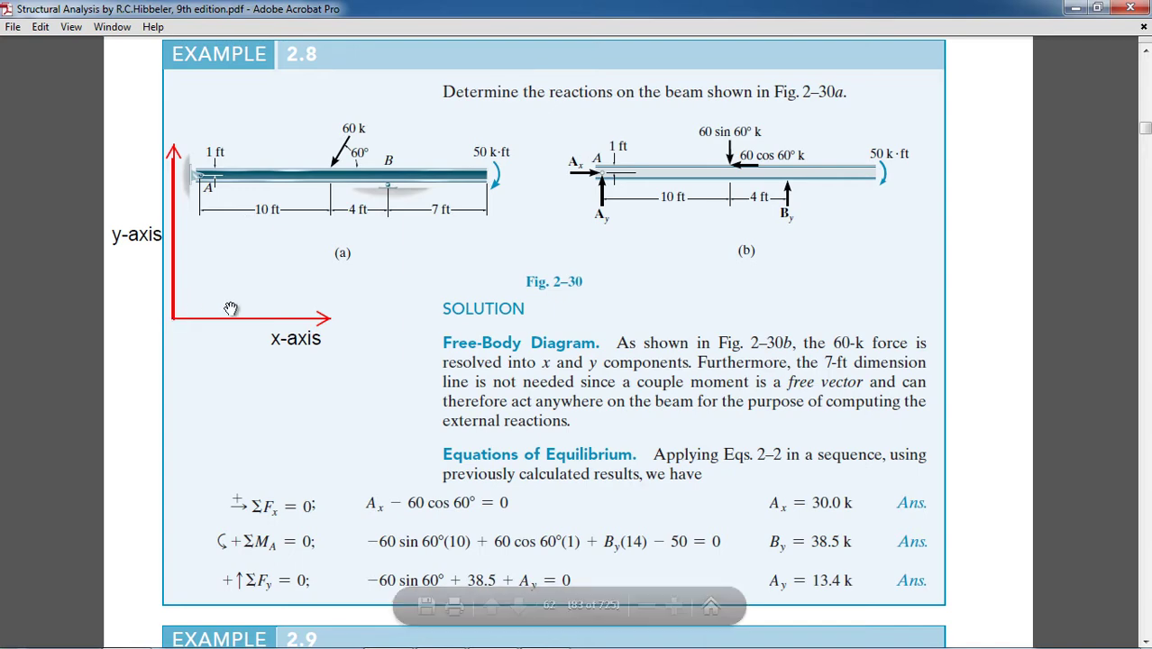
mouse_move(478, 642)
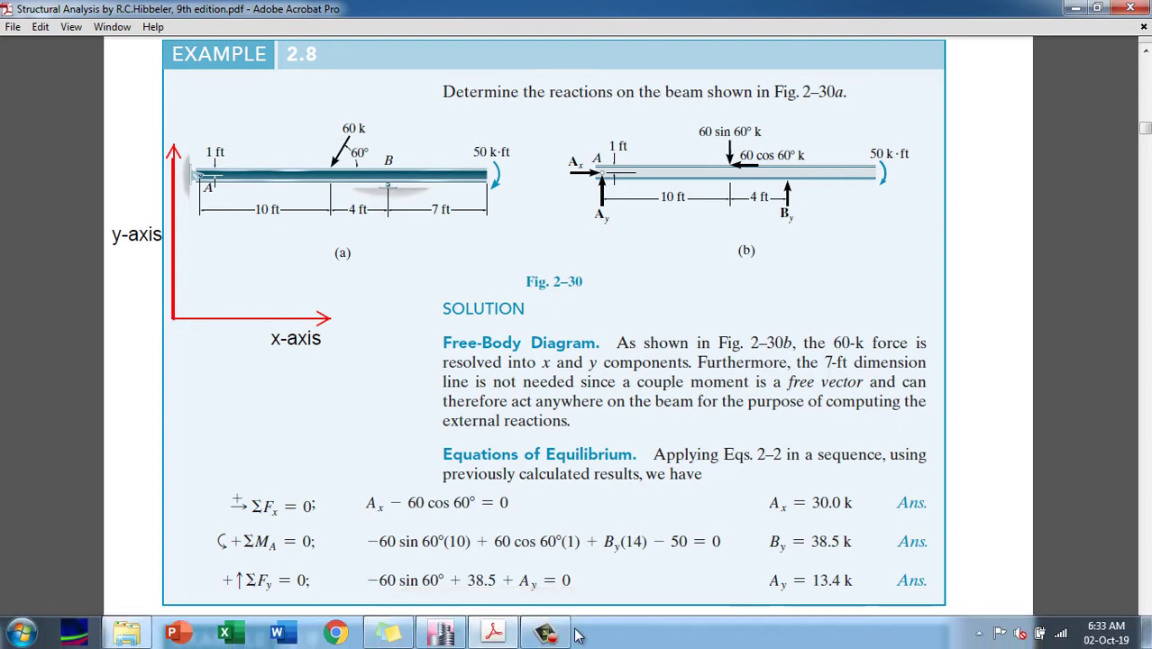
left_click(440, 634)
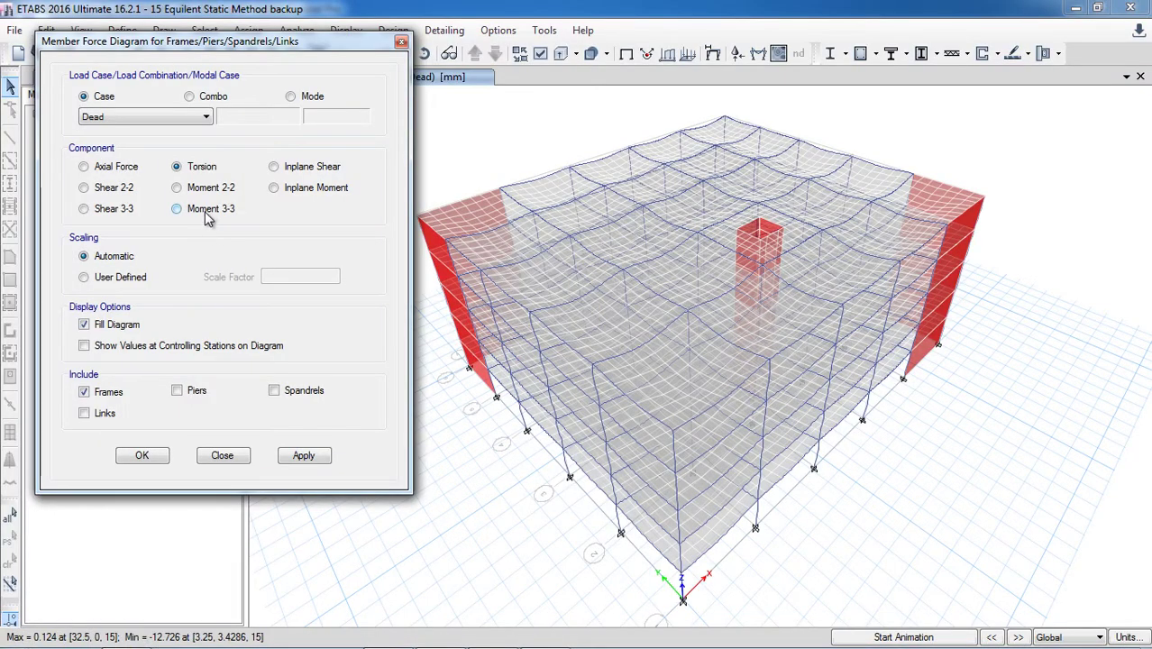
Step: Apply the Dead-load Moment 3-3 diagram to all frames in the model
left_click(304, 457)
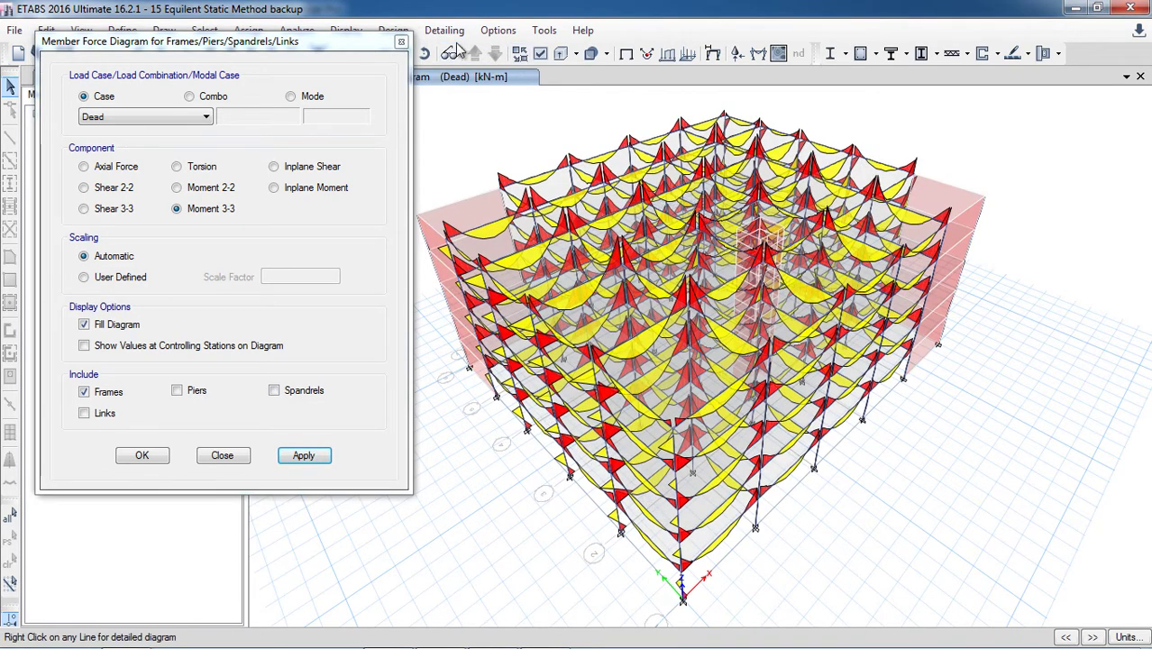
left_click_drag(316, 46, 249, 104)
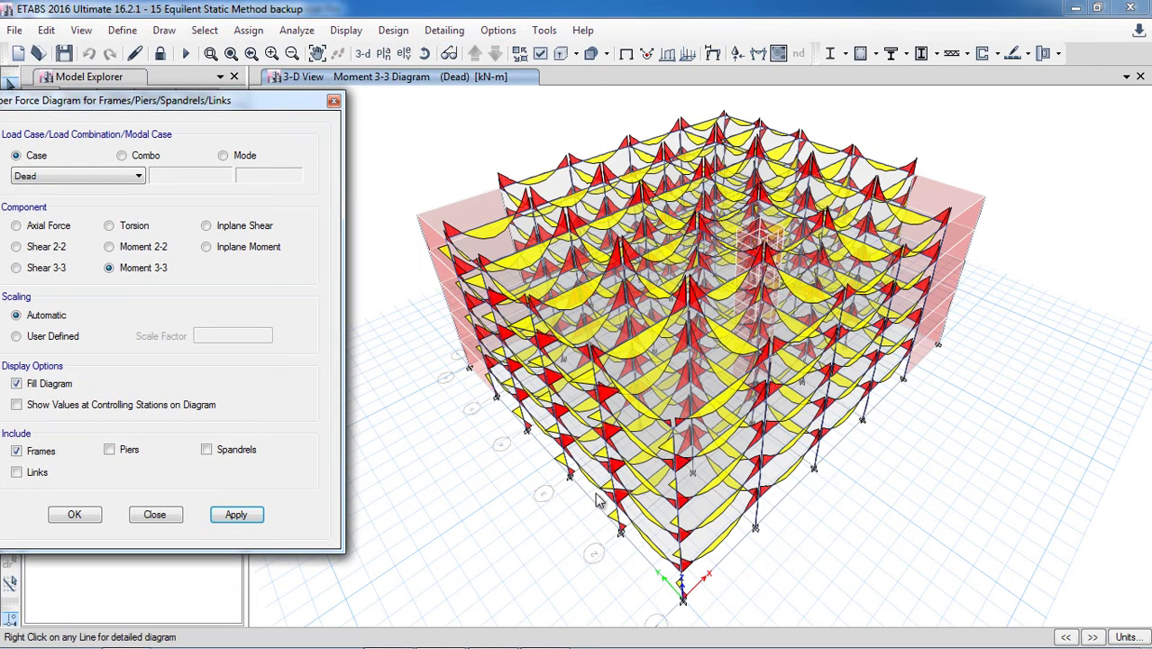
left_click(404, 54)
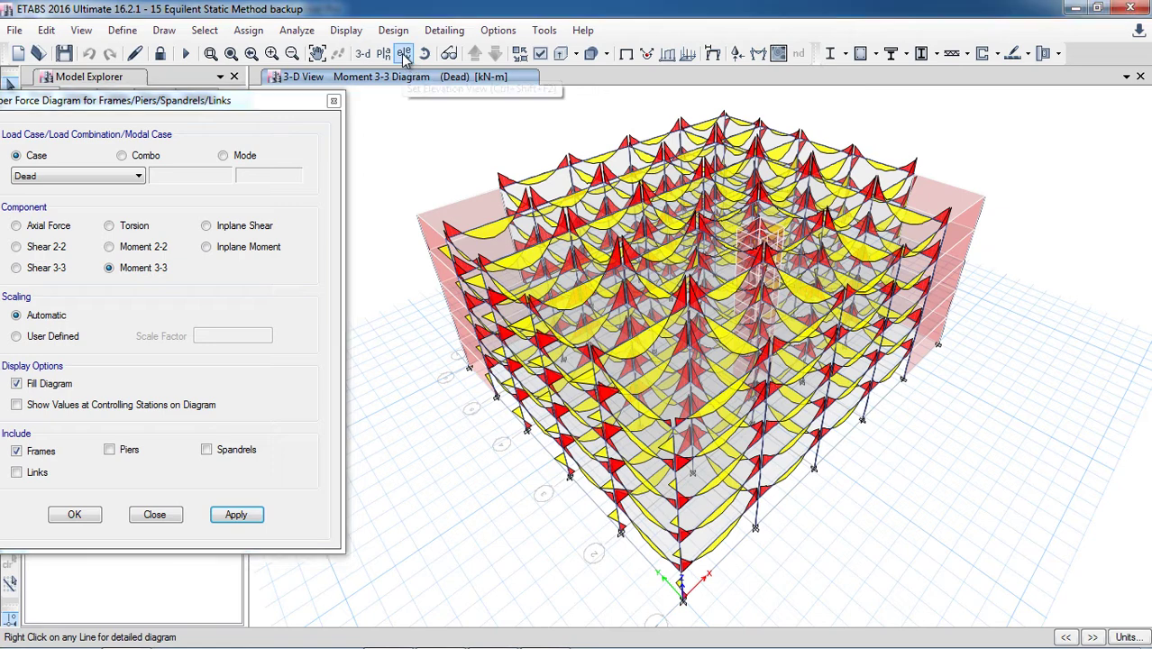
Step: Check the moment diagram on elevation 1, inspect beam values, then return to 3-D
left_click(411, 55)
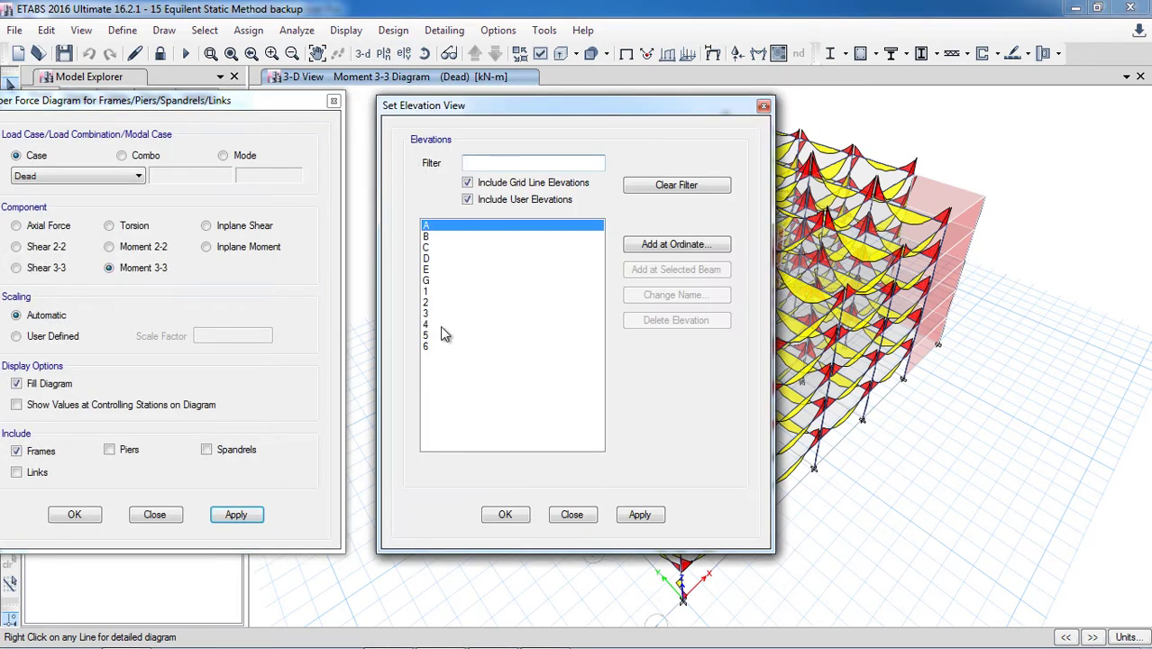
left_click(433, 291)
left_click(640, 515)
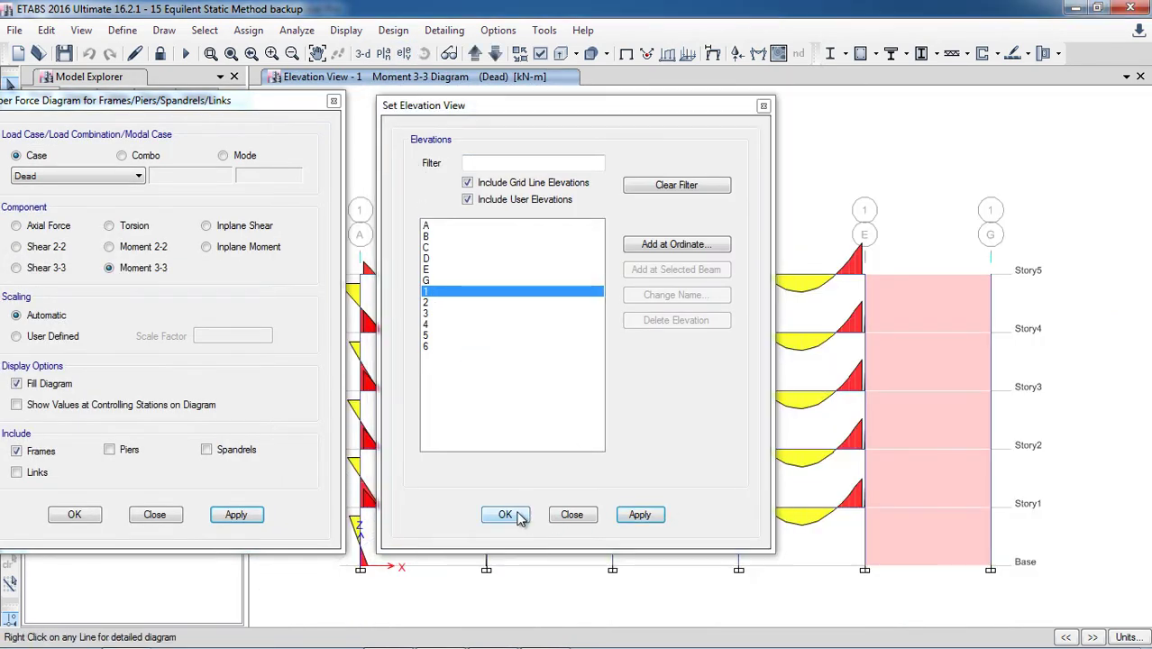
left_click(507, 513)
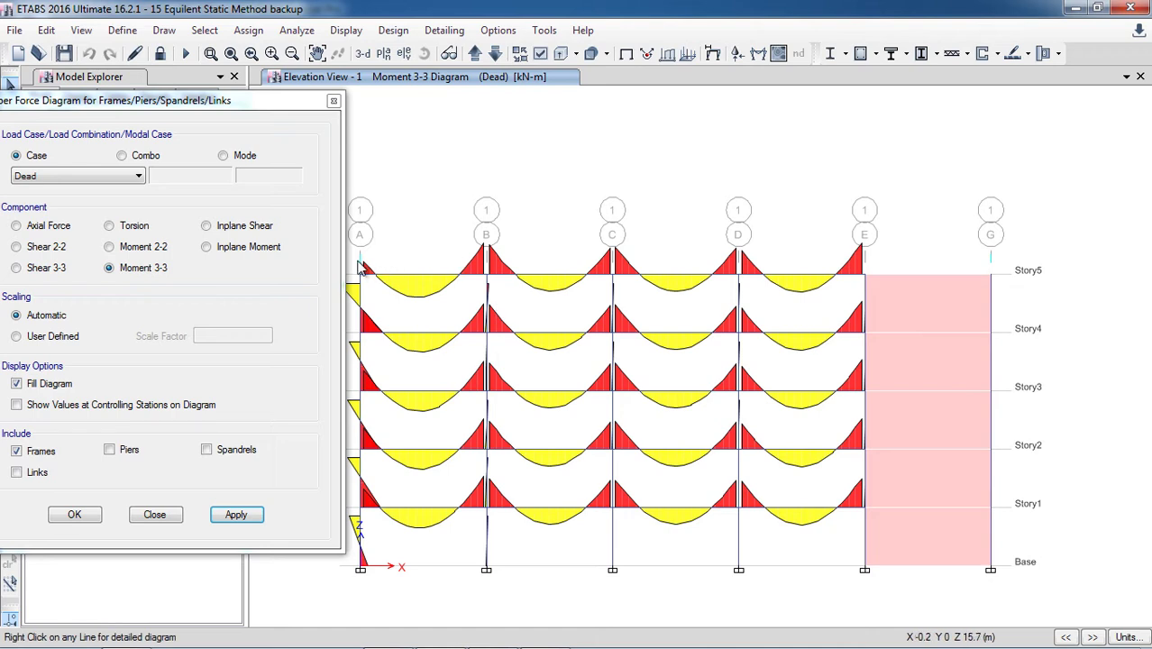
mouse_move(387, 273)
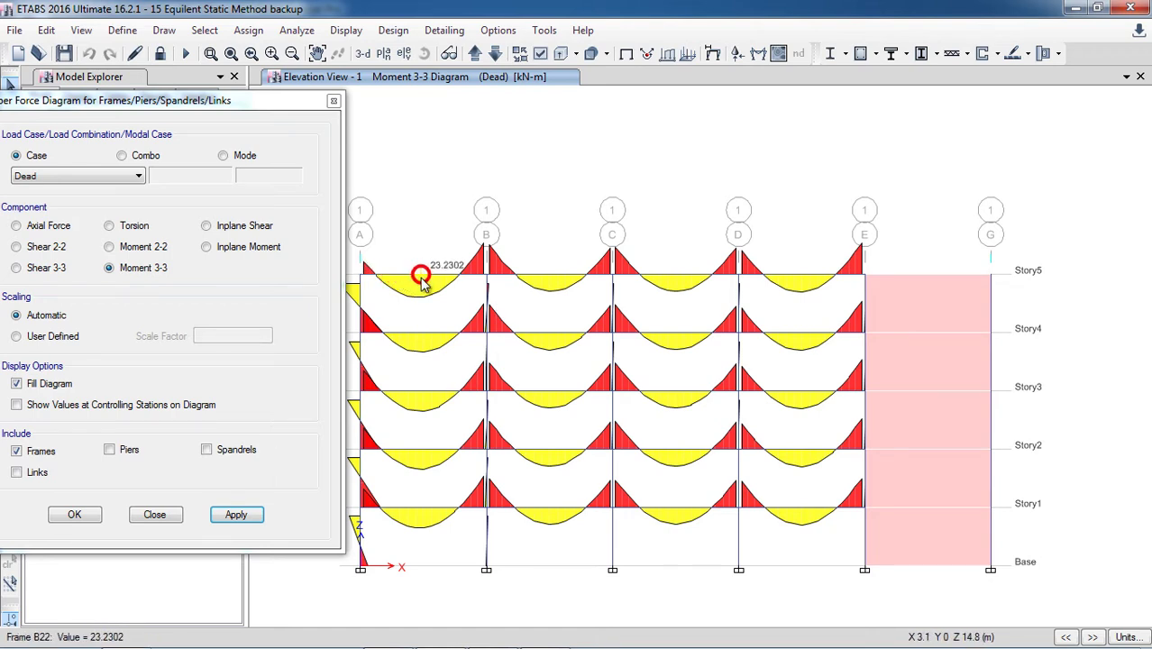
mouse_move(495, 279)
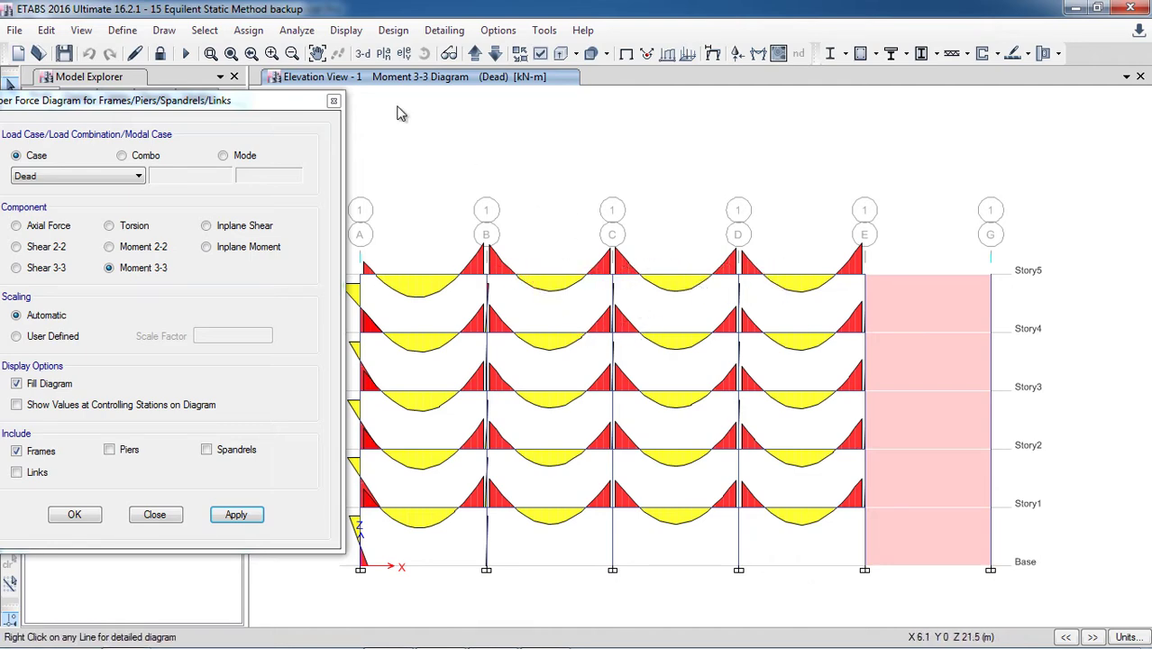
left_click(362, 53)
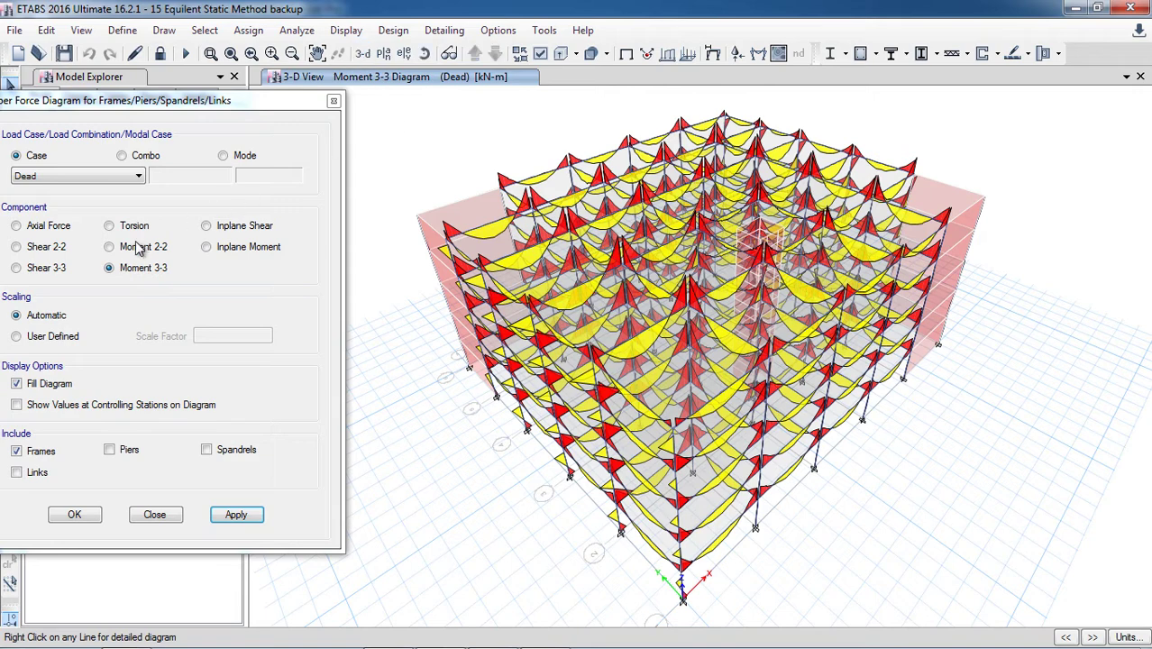
Step: Redraw as Moment 2-2, check it on elevation A, and return to 3-D
left_click(133, 254)
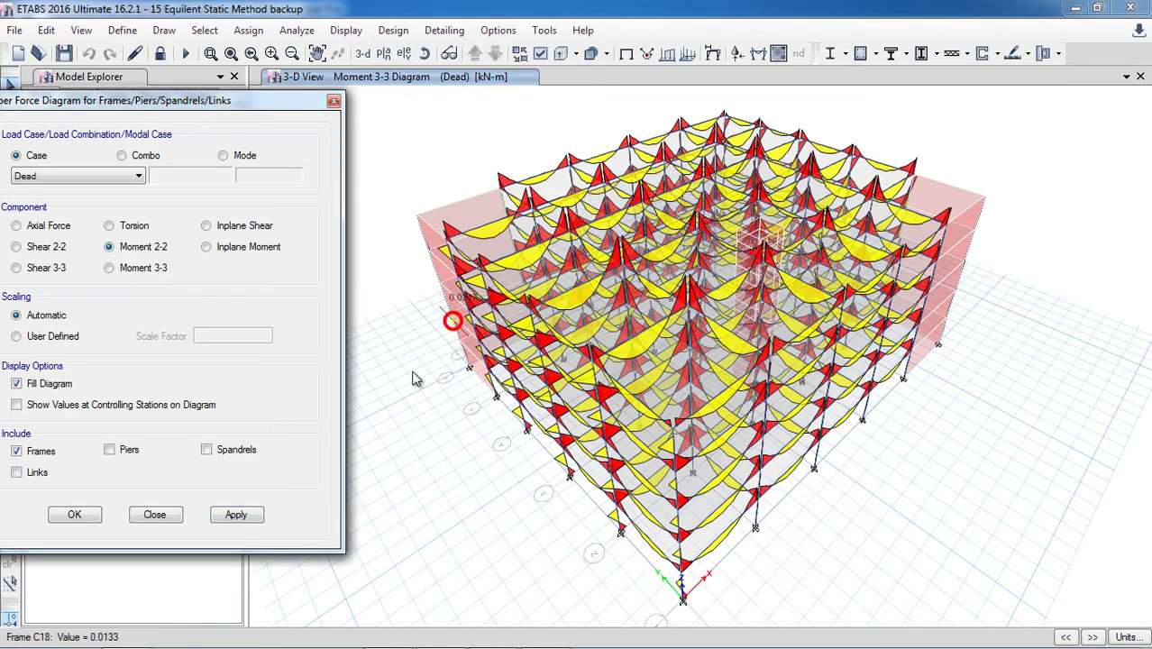
left_click(236, 515)
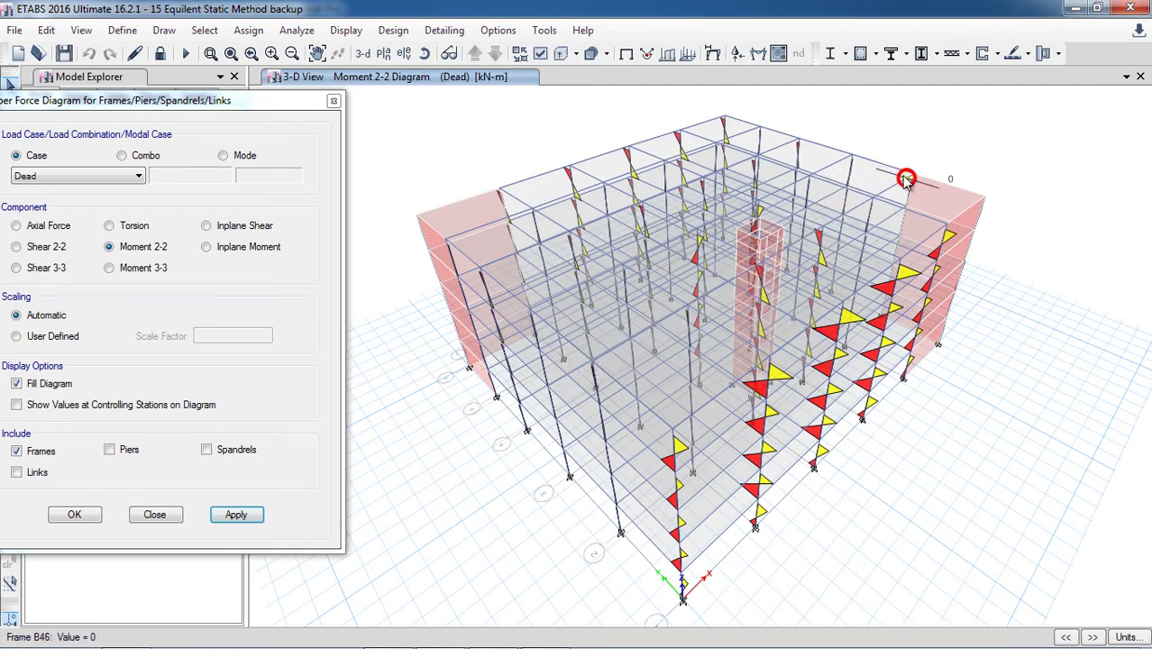
left_click(404, 53)
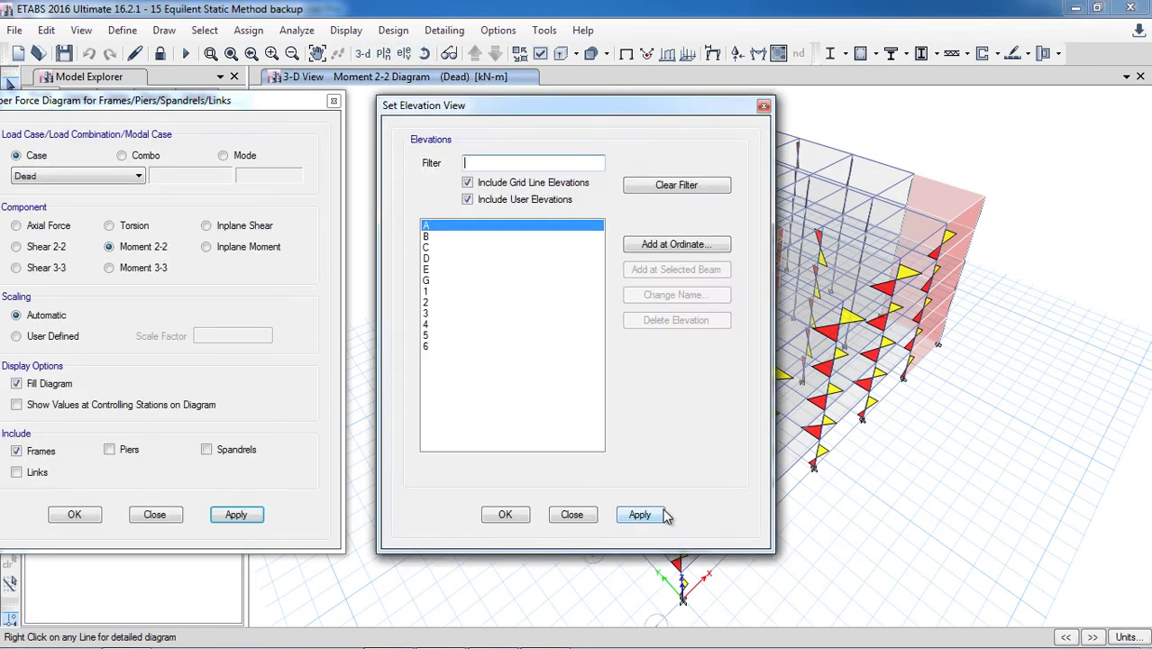
left_click(661, 514)
left_click(510, 515)
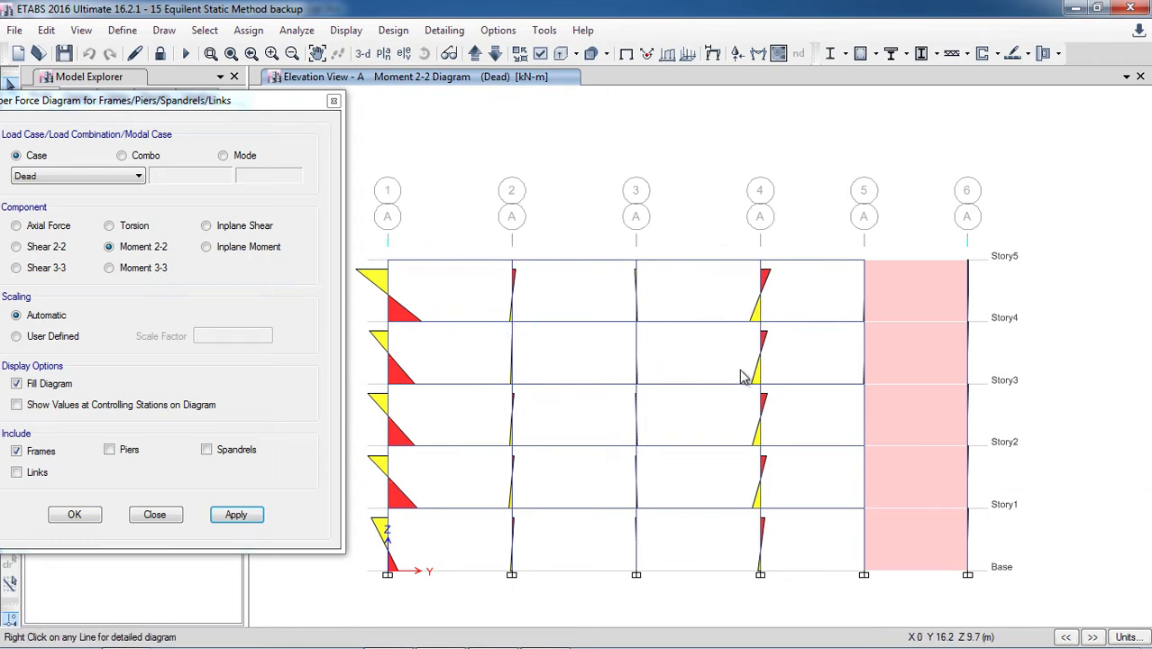
left_click(362, 55)
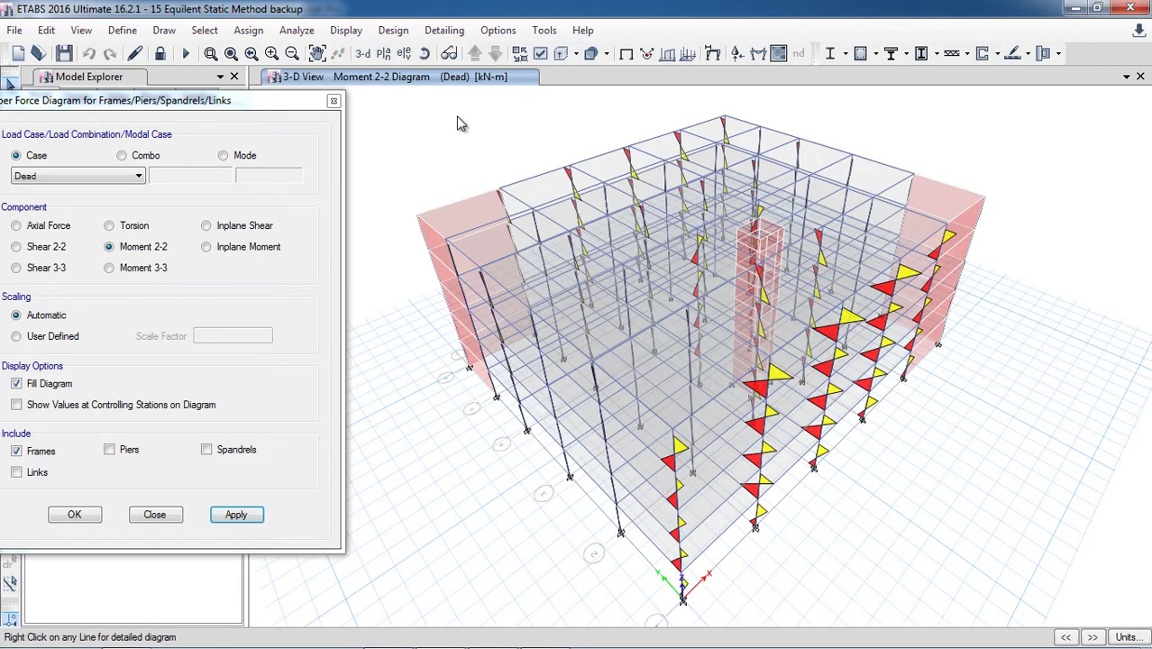
Step: Reopen the Frame Forces diagram settings and move the window aside
left_click(346, 29)
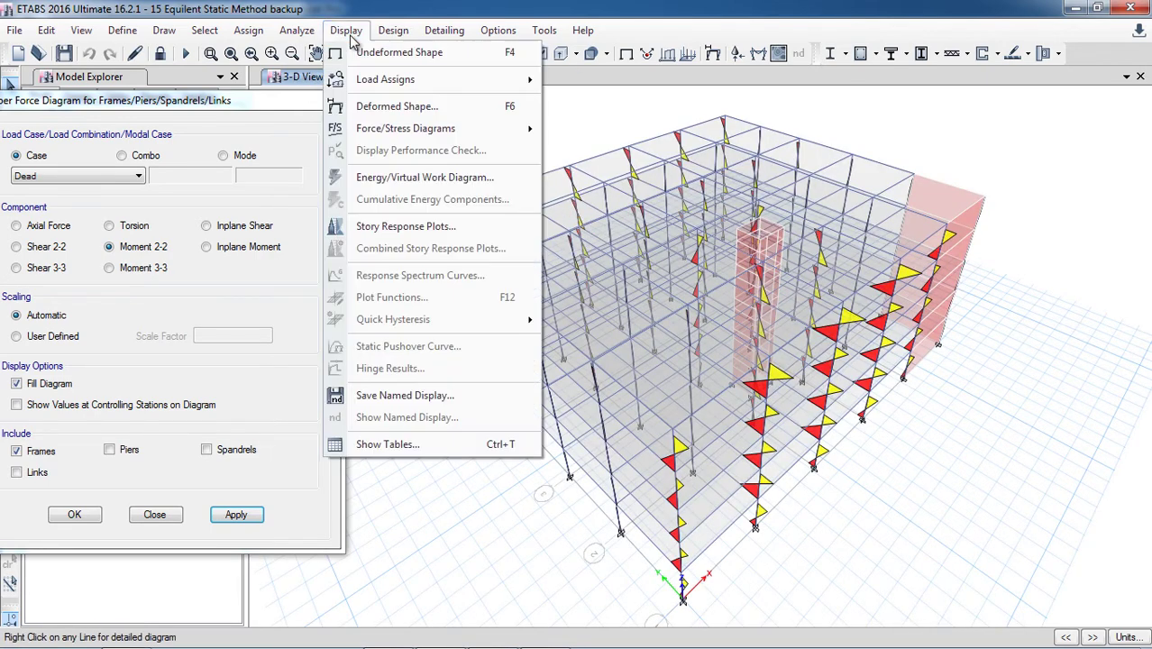
mouse_move(440, 137)
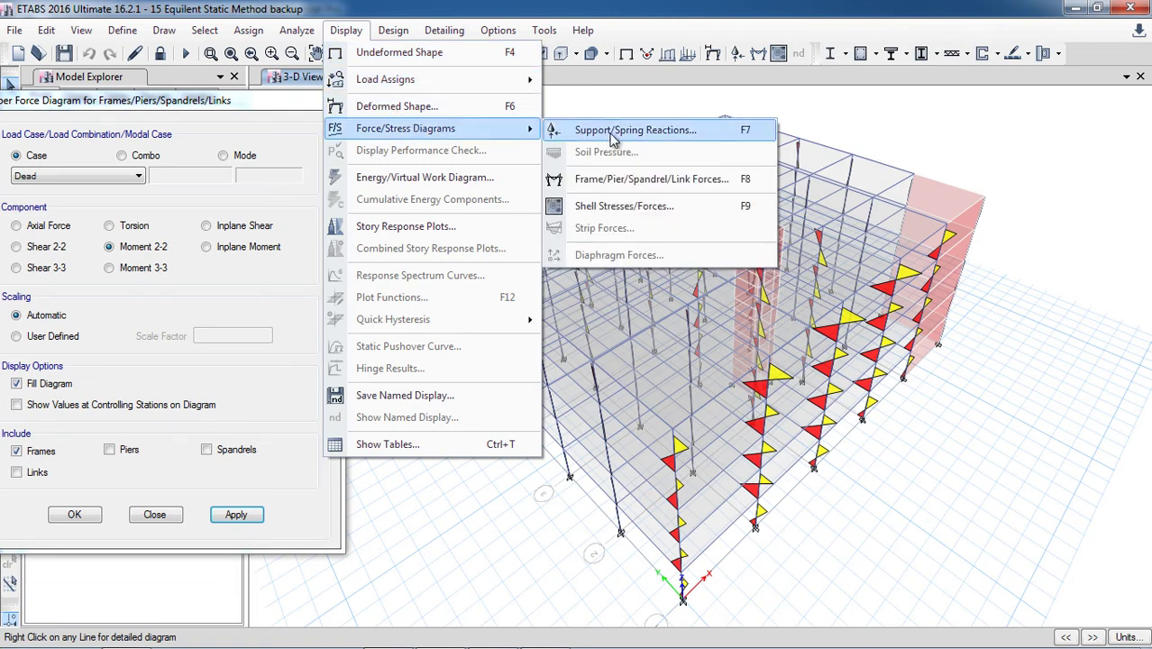
left_click(622, 183)
left_click_drag(602, 117, 274, 77)
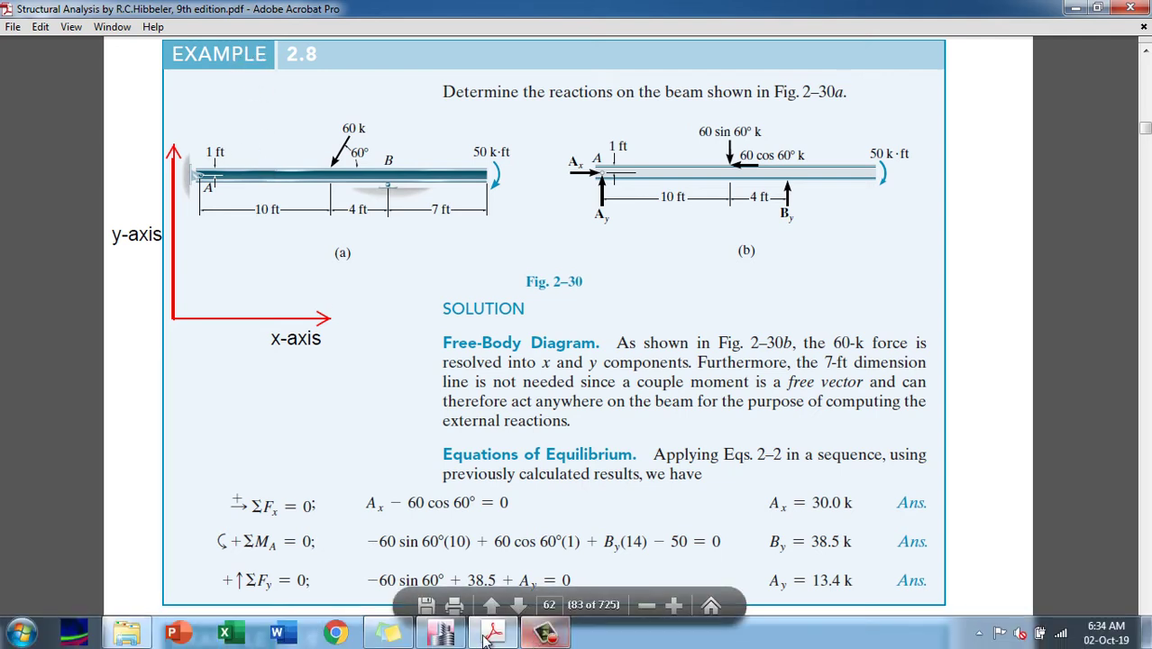
left_click(457, 636)
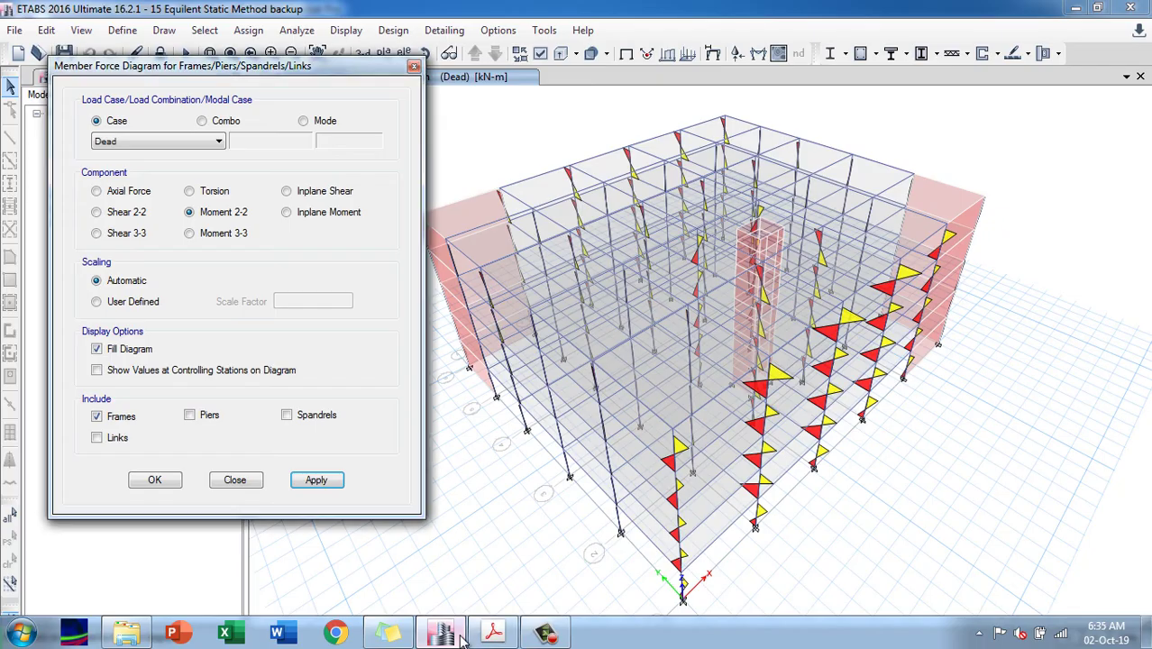
Step: Apply the Dead-load Shear 2-2 diagram to all frames
left_click(125, 220)
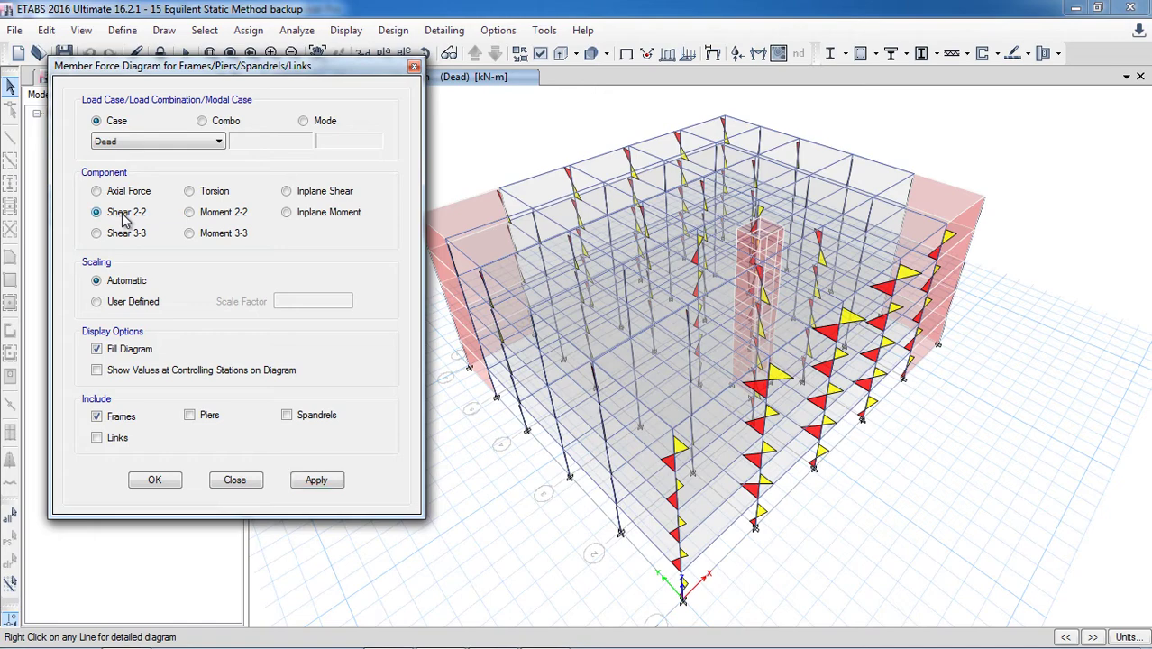
left_click(317, 480)
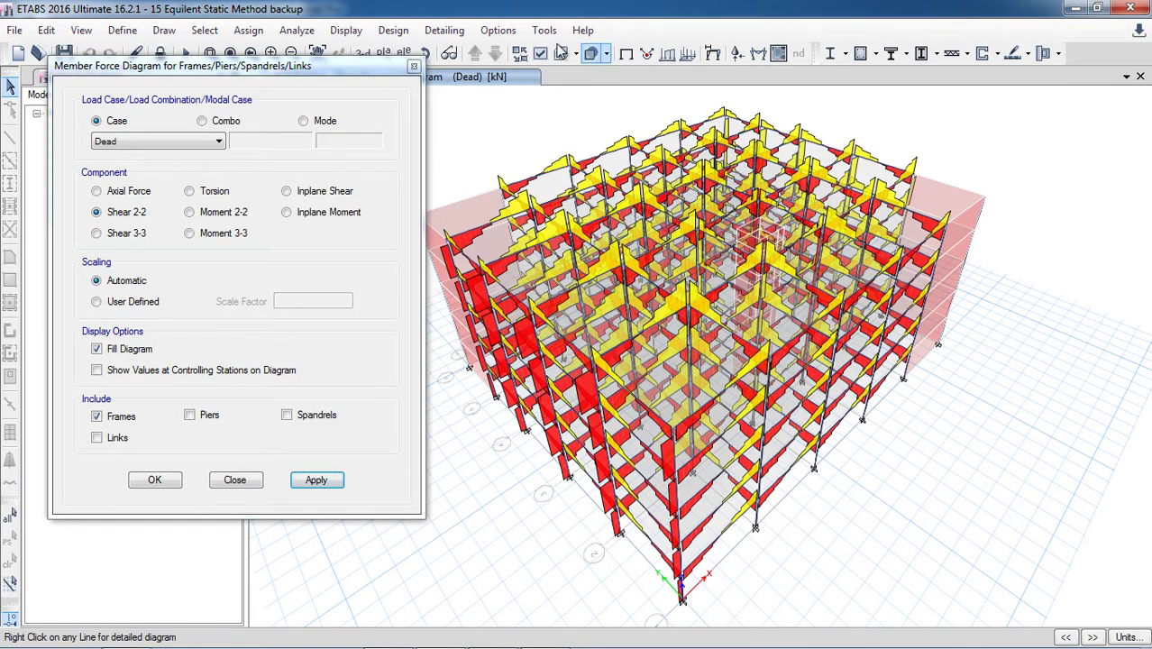
left_click_drag(311, 67, 221, 101)
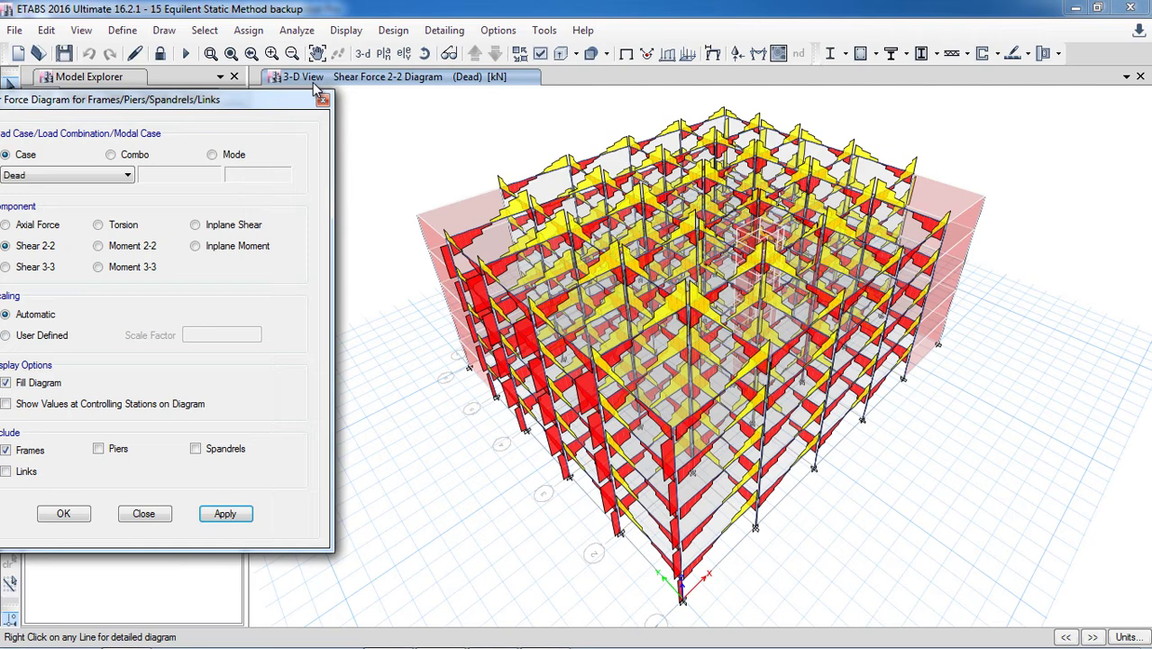
Step: Check the Shear 2-2 diagram on elevation 1, select Moment 3-3, and return to 3-D
left_click(402, 55)
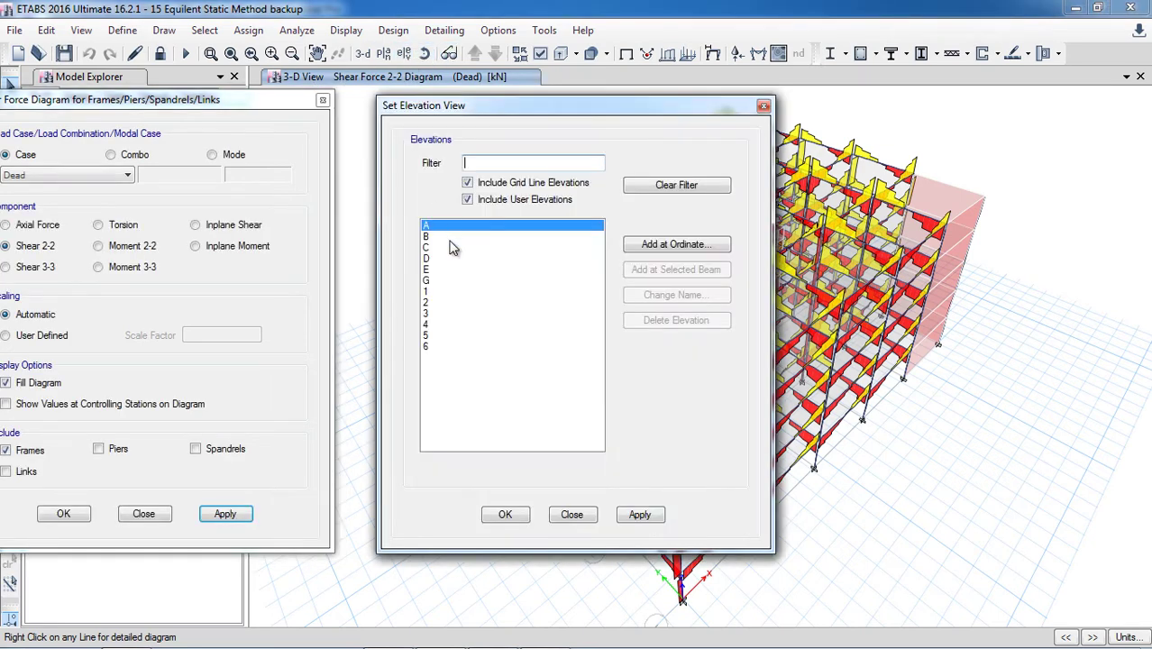
left_click(441, 291)
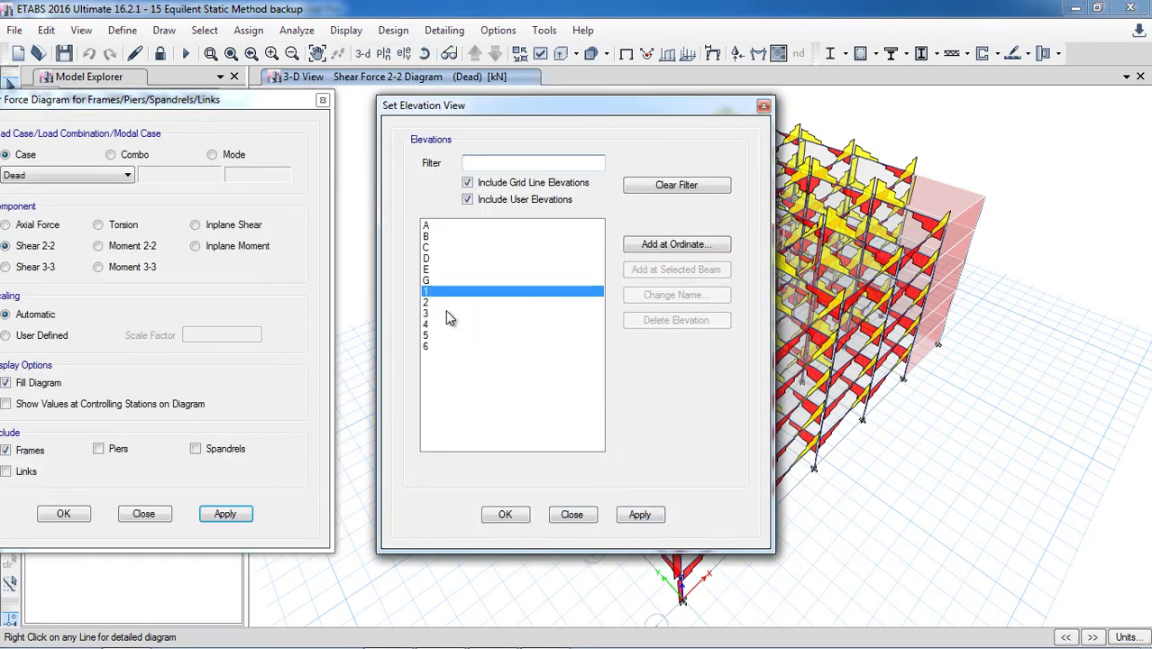
left_click(640, 519)
left_click(505, 514)
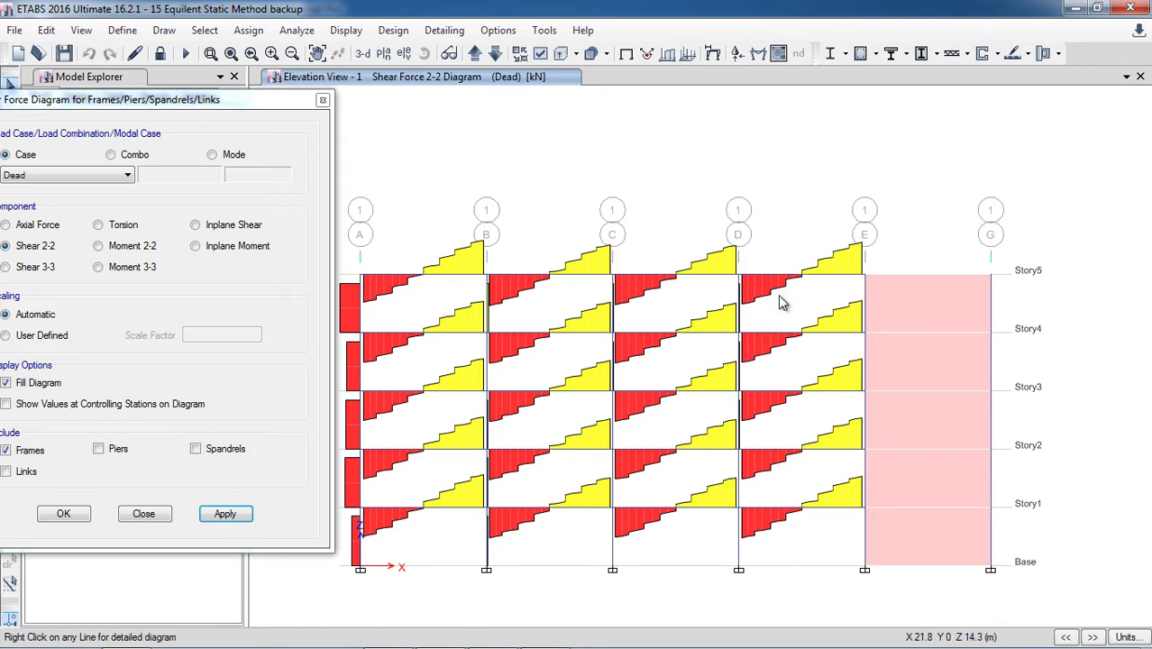
mouse_move(797, 279)
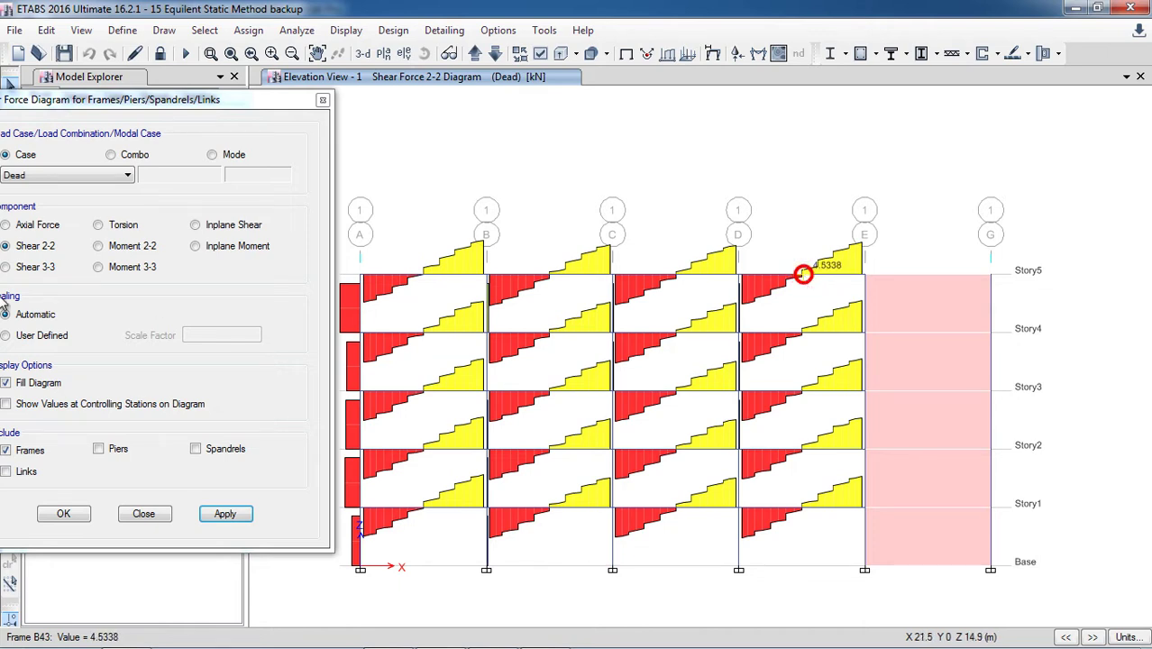
left_click(97, 266)
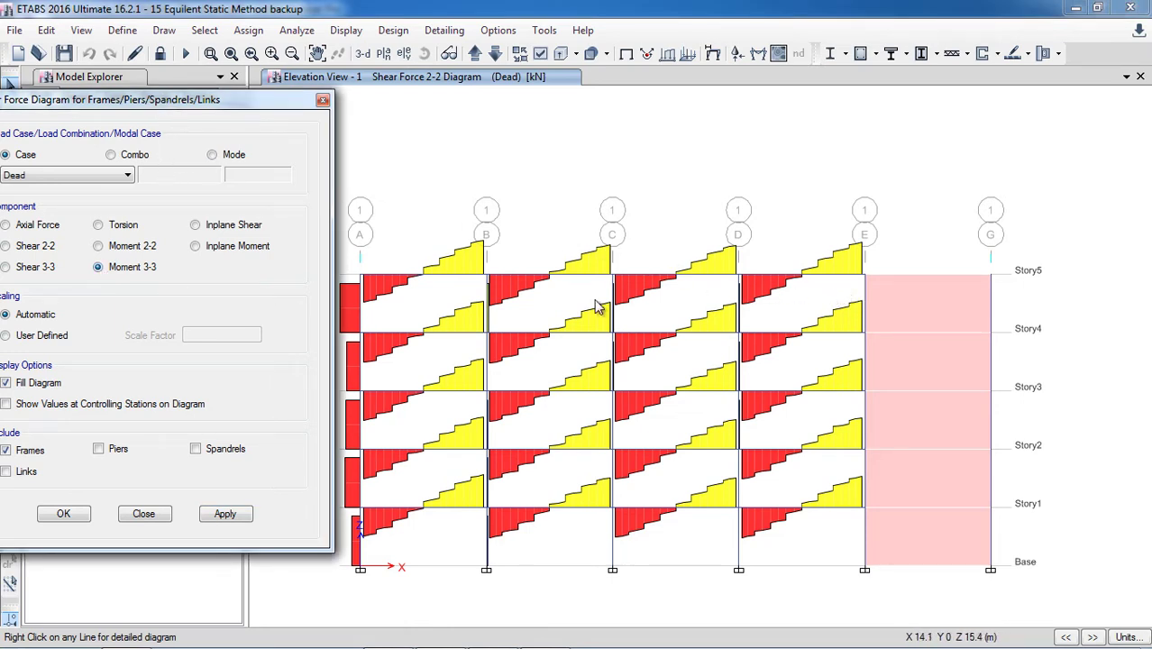
left_click(363, 54)
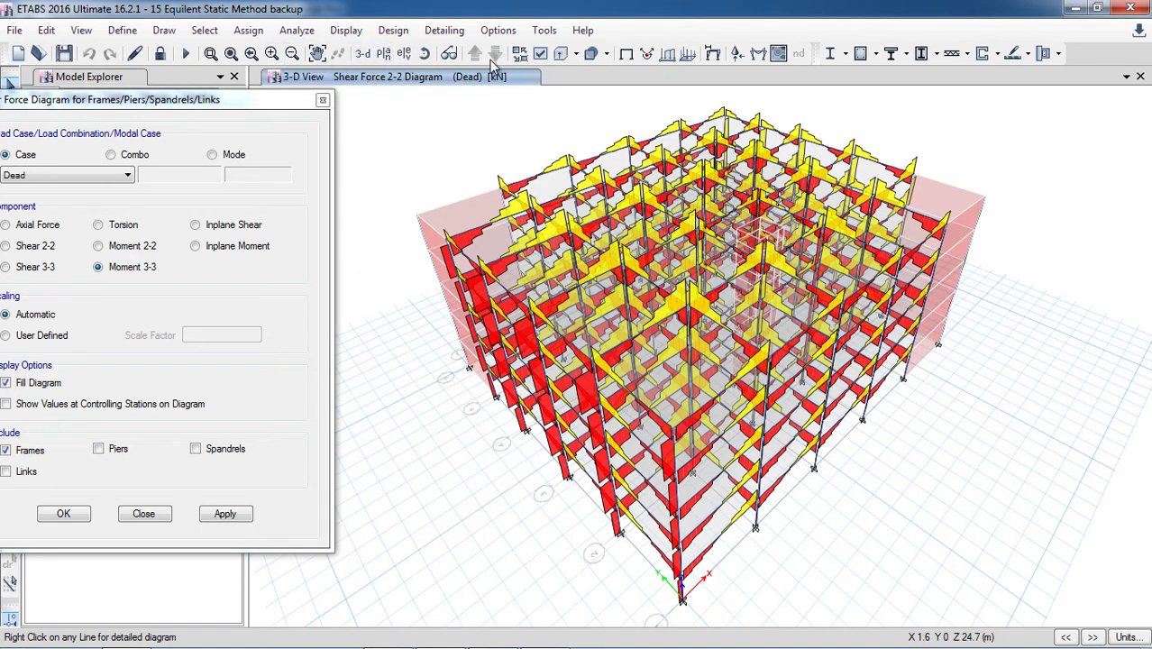
Step: Show the undeformed shape, zoom toward the base column, and bring the textbook PDF forward
left_click(626, 55)
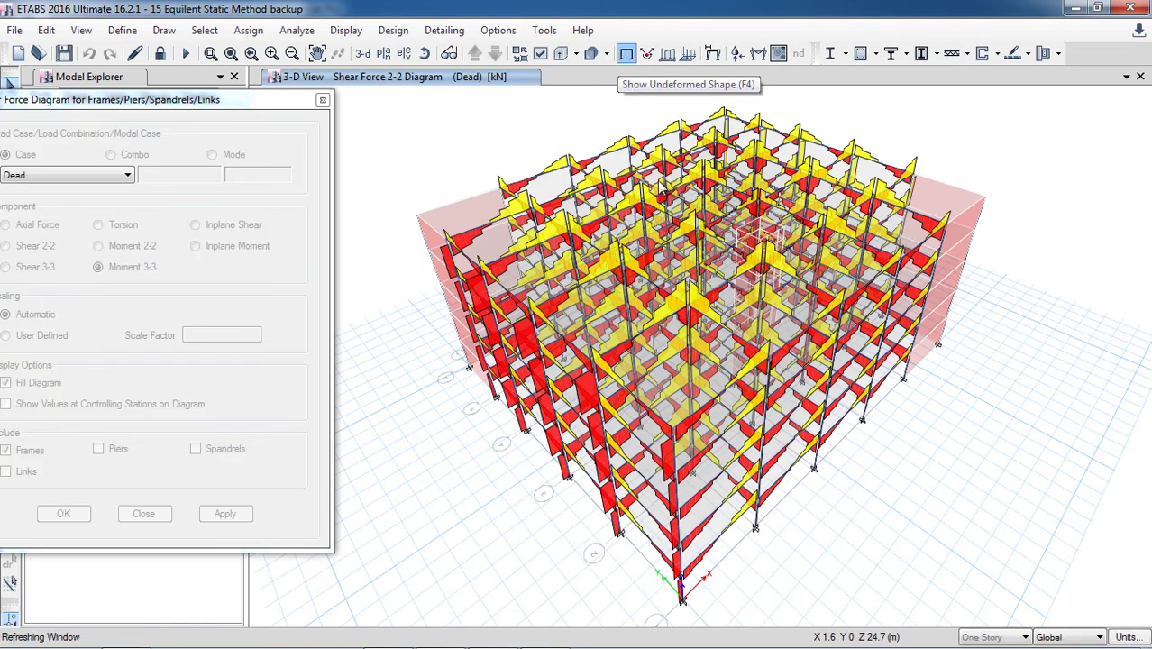
scroll(694, 605, "up", 3)
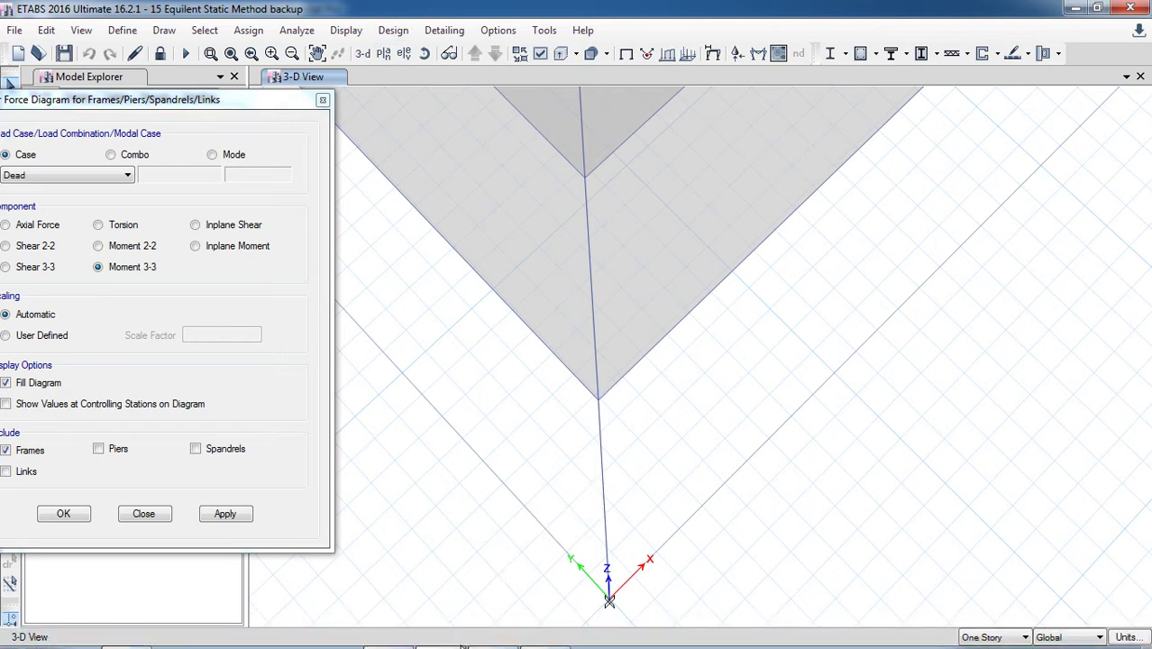
mouse_move(440, 631)
left_click(492, 632)
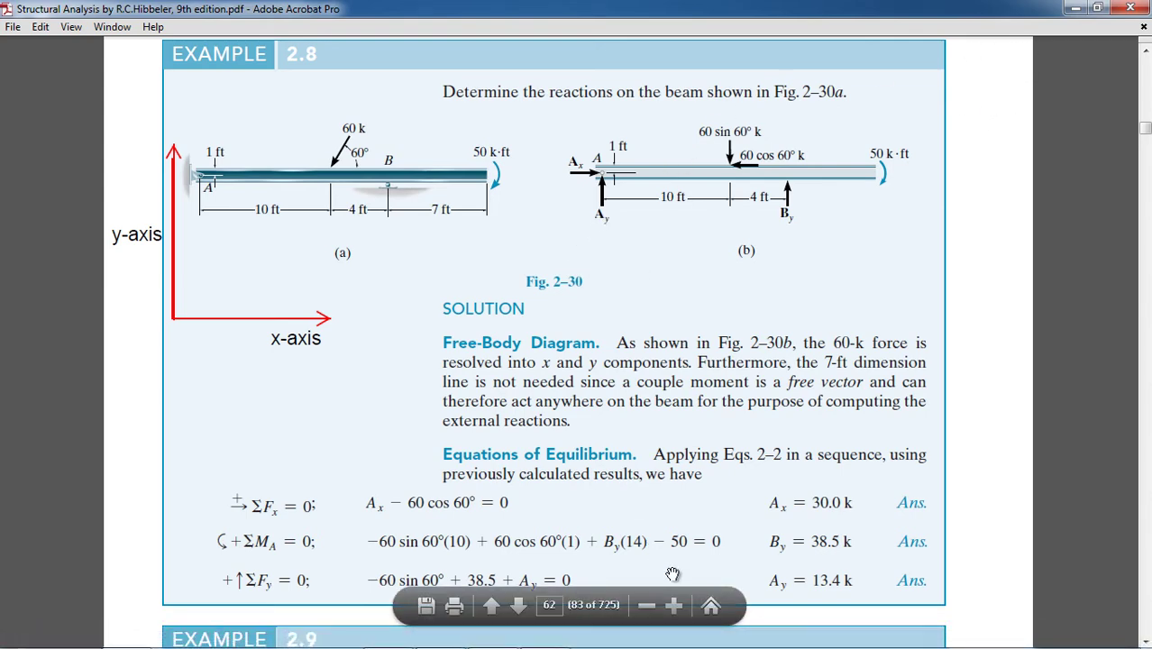
Step: Exit Read Mode and show the Comment pane with markup tools and comments
left_click(711, 607)
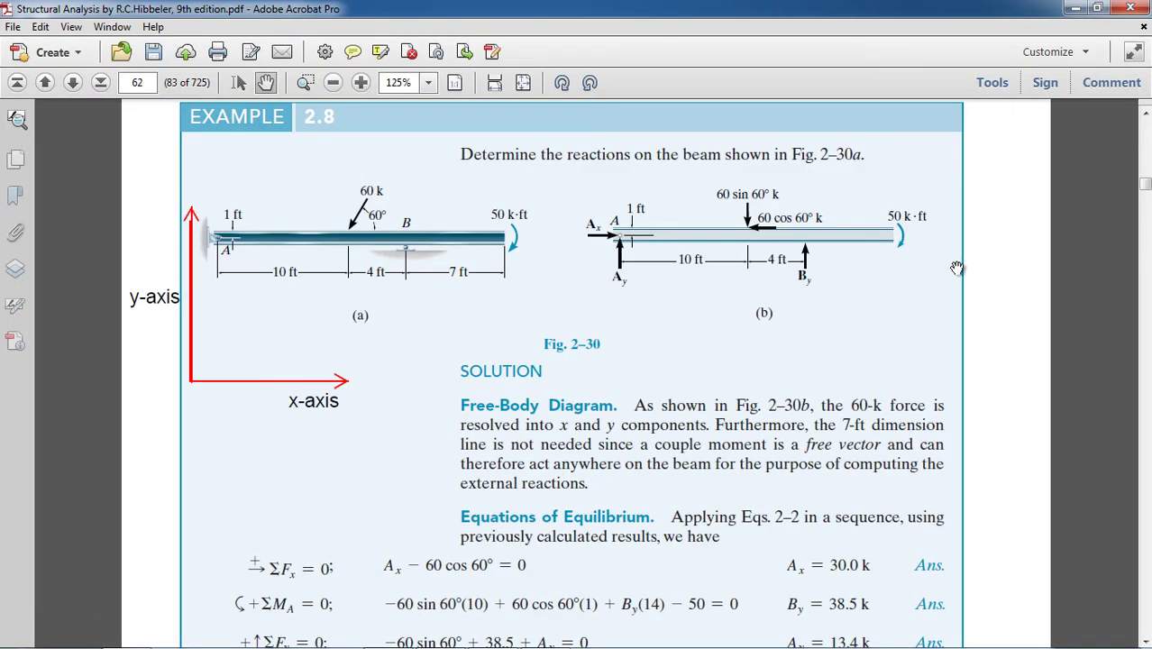
left_click(1100, 92)
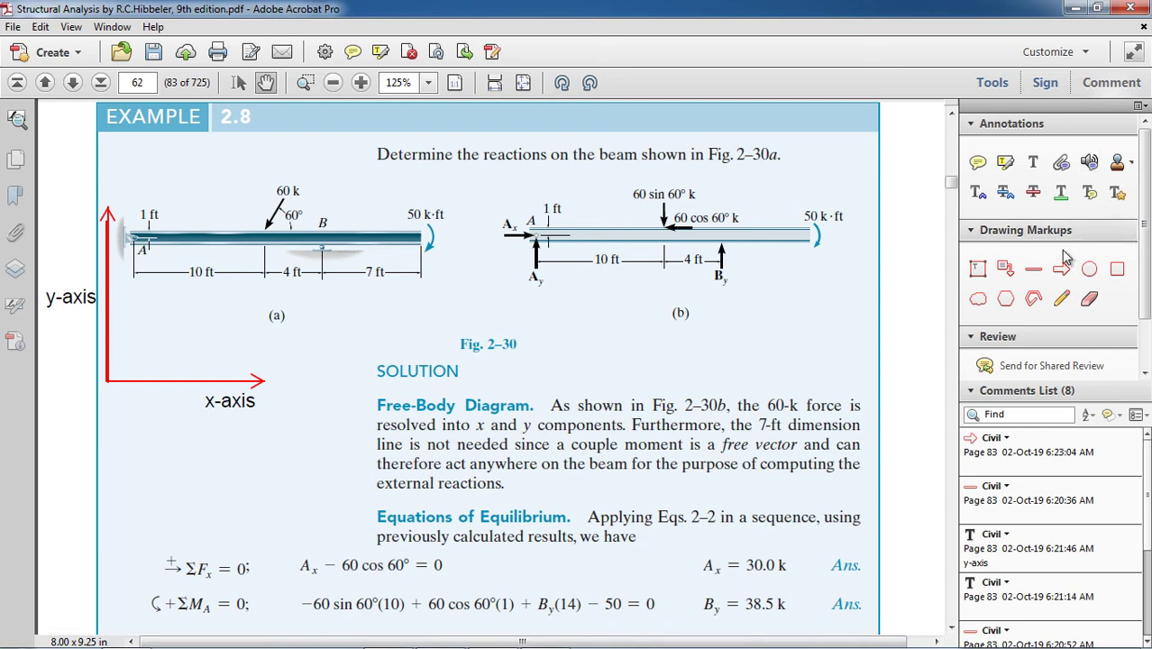
Step: Launch Paint from the Start menu with a blank canvas
mouse_move(472, 621)
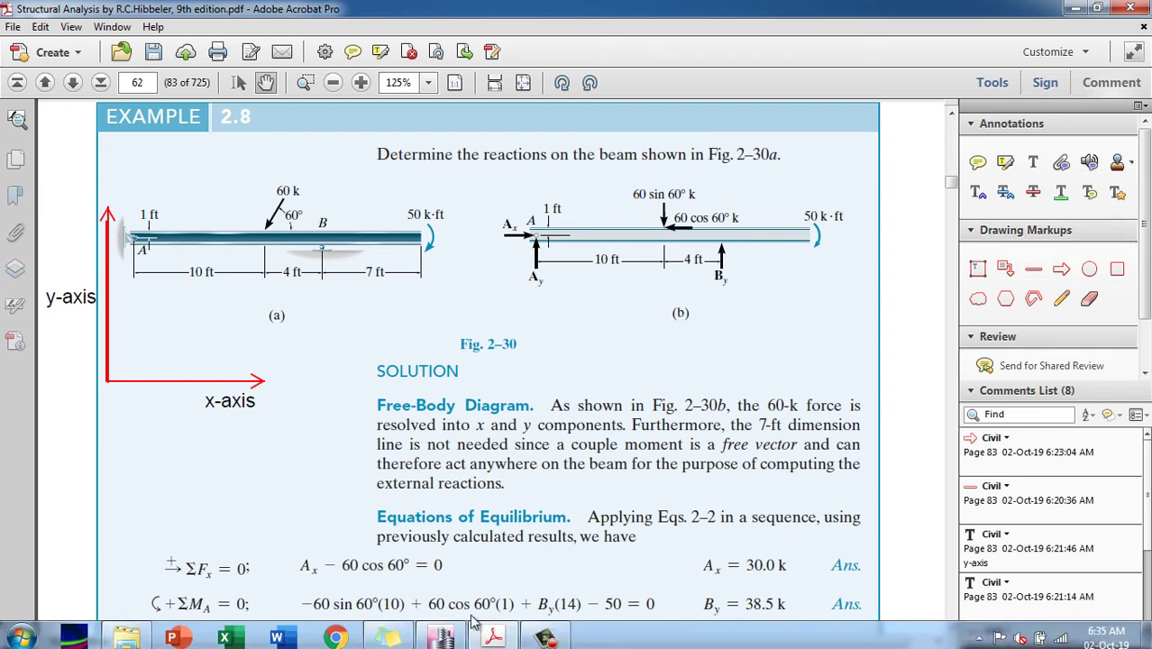
left_click(19, 637)
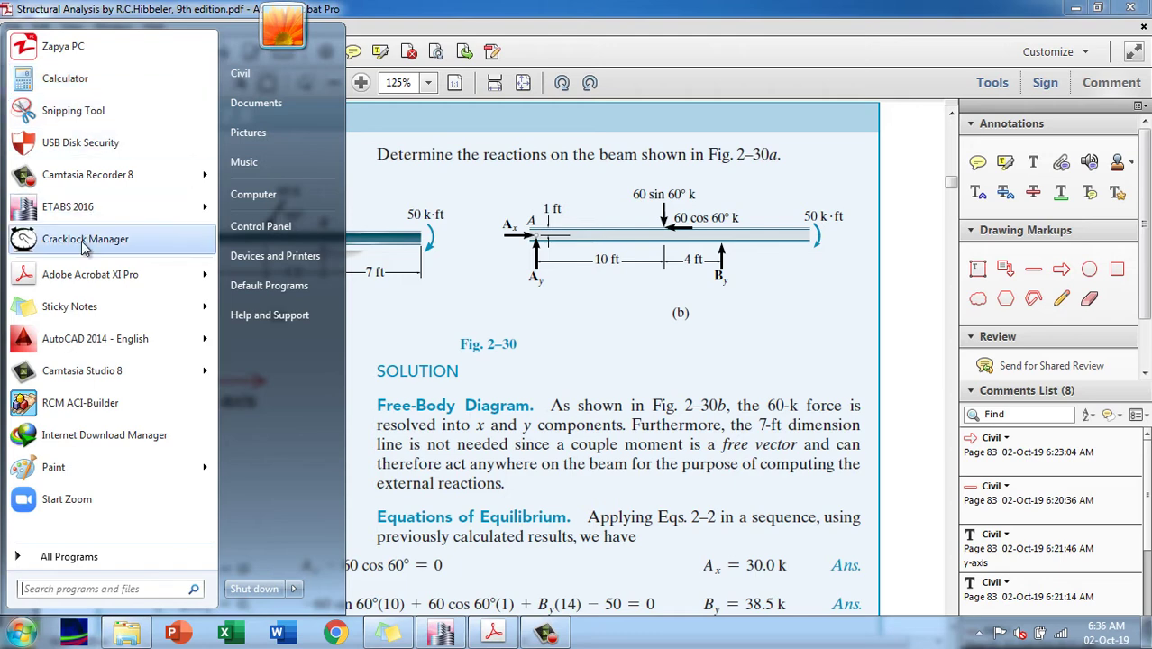
left_click(54, 469)
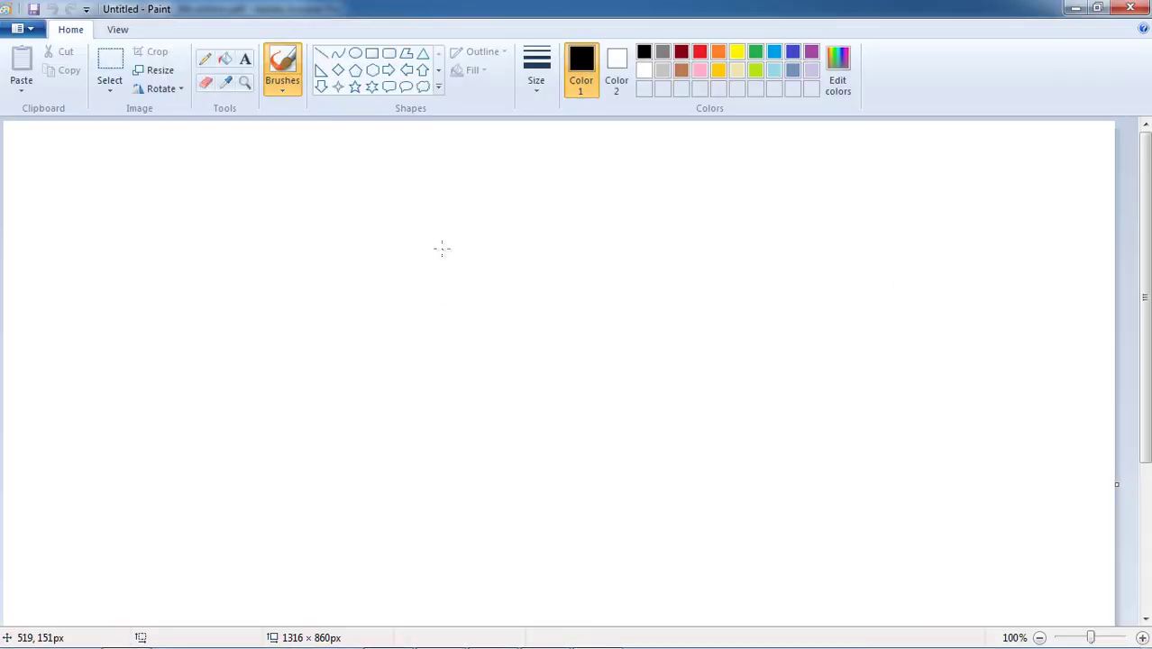
Step: Sketch a vertical column line, a parallelogram section and an axis arrow
left_click_drag(441, 249, 441, 345)
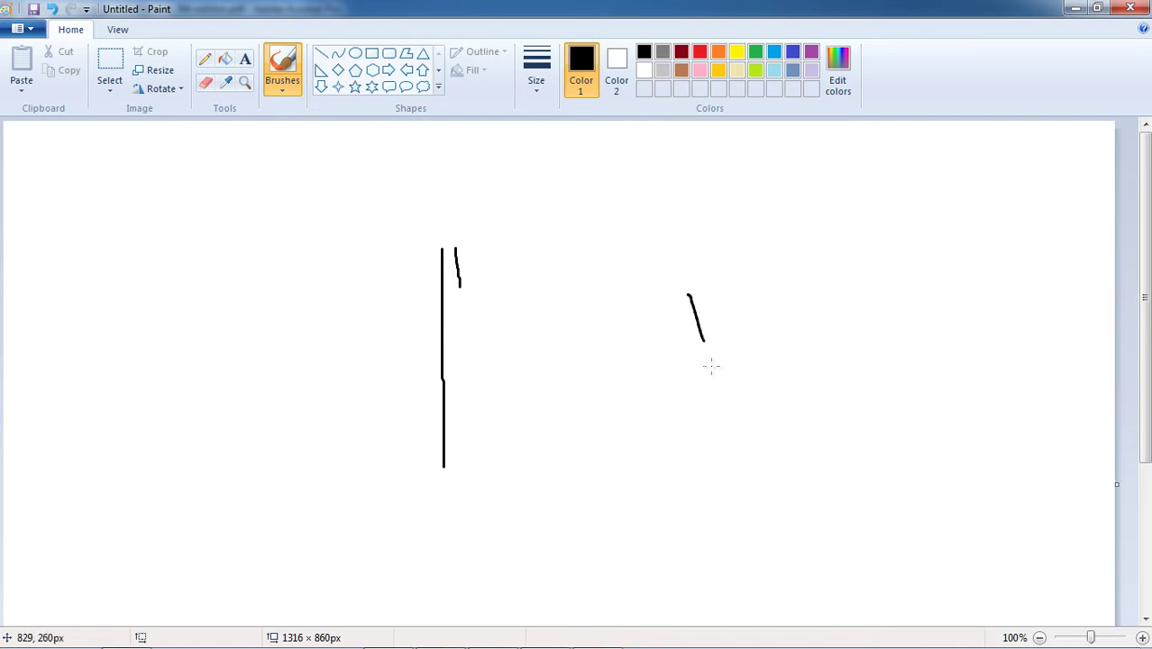
mouse_move(723, 288)
left_mouse_down()
mouse_move(757, 287)
mouse_move(791, 369)
left_mouse_up()
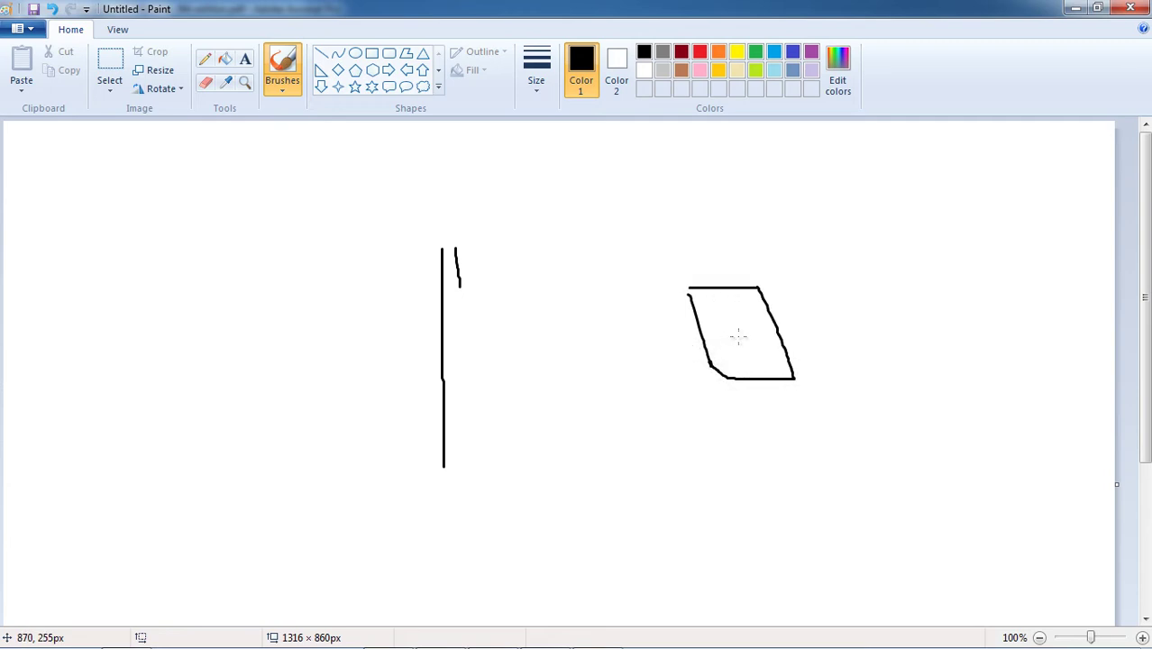
left_click_drag(737, 336, 858, 336)
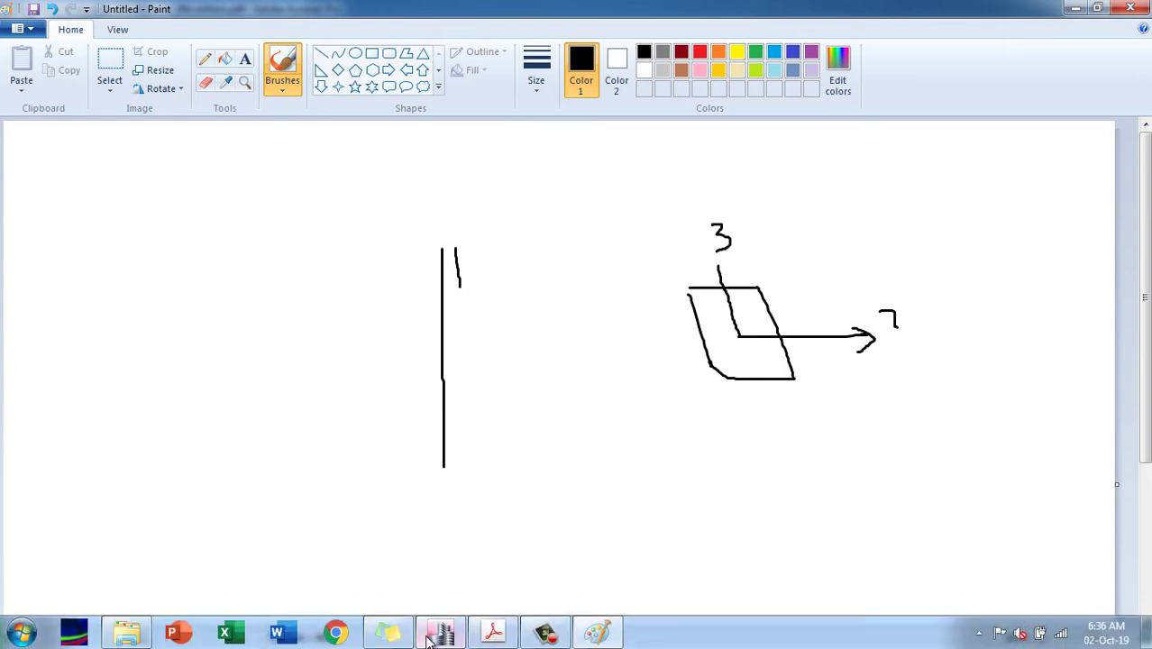
Step: Return to ETABS in the 3-D view, zoom on base column A-1, and reposition the diagram settings
left_click(437, 640)
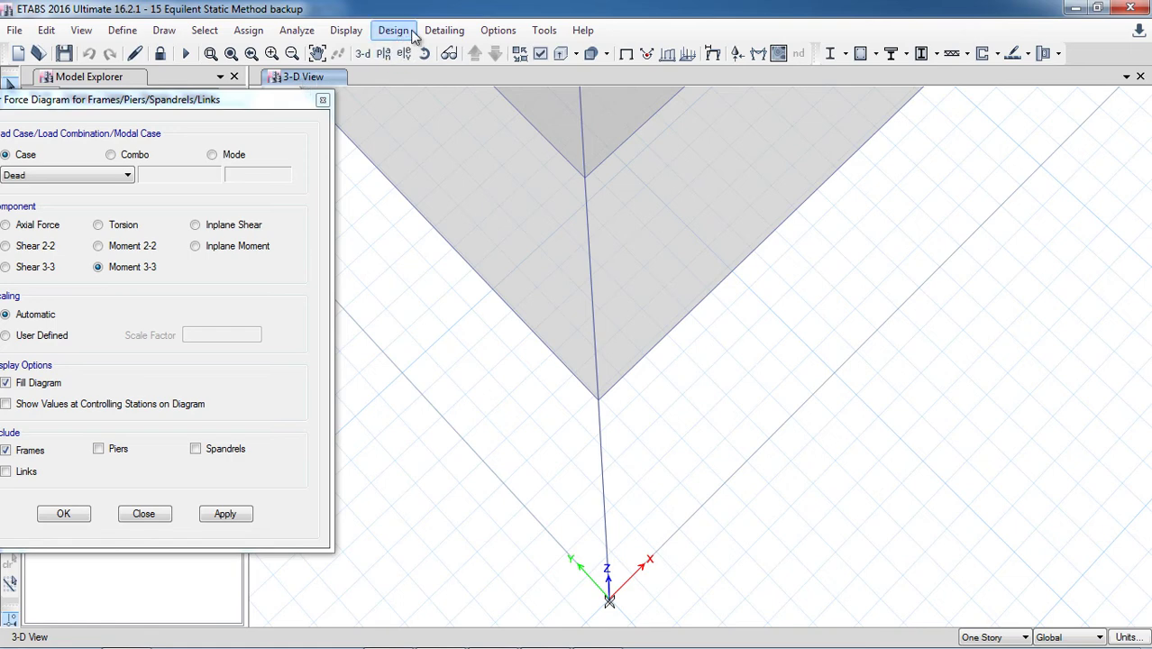
left_click(363, 53)
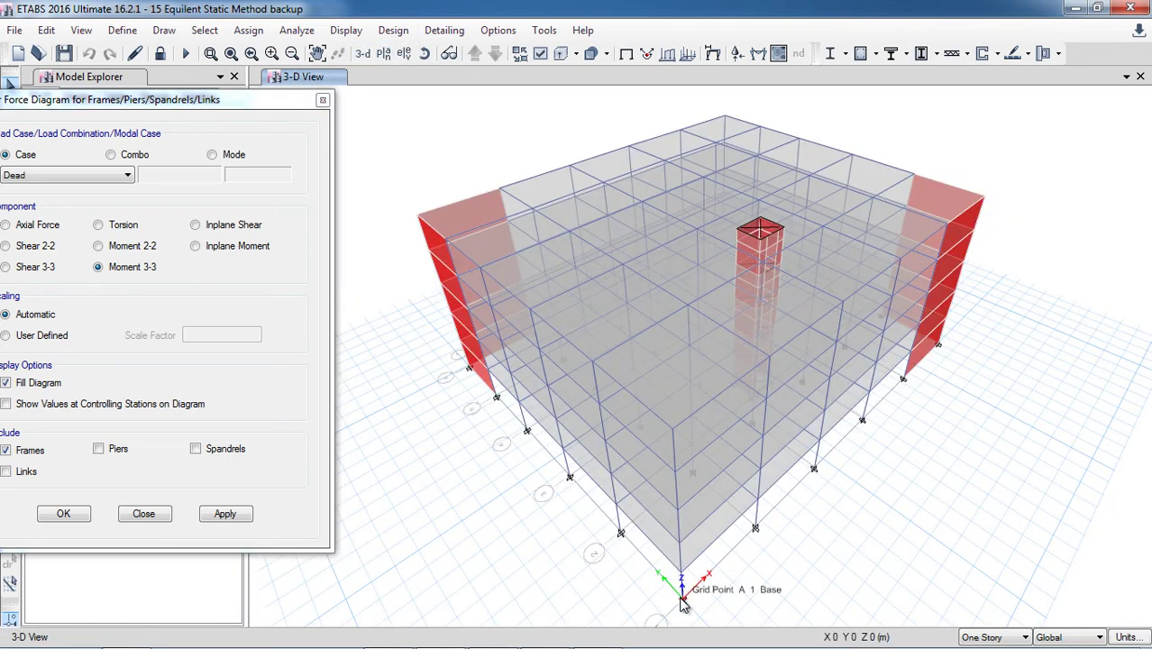
scroll(683, 599, "up", 5)
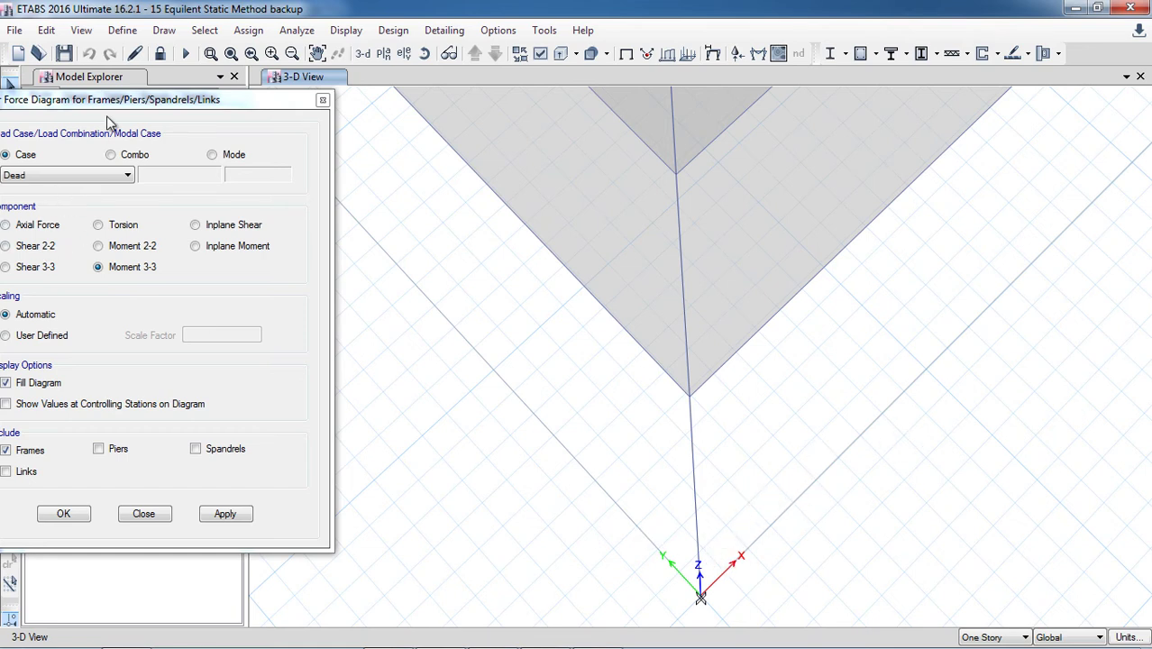
left_click_drag(123, 97, 162, 41)
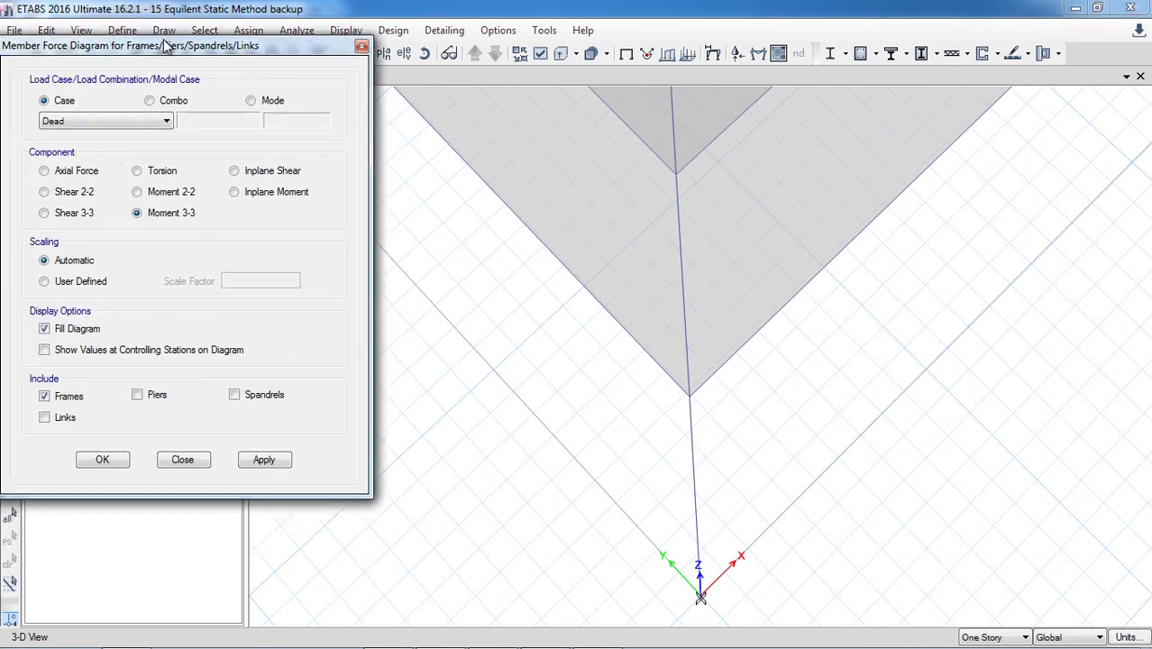
Step: Apply Shear 3-3, then Shear 2-2, and finally the Axial Force diagram on the base column
left_click(65, 217)
left_click(265, 460)
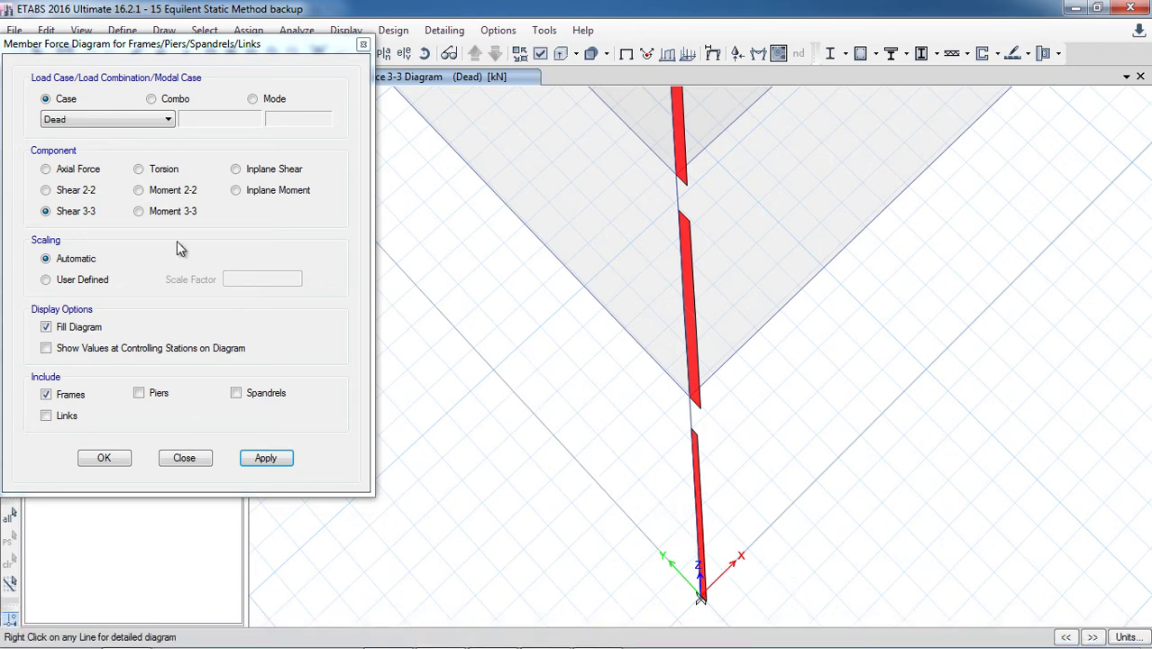
left_click(60, 191)
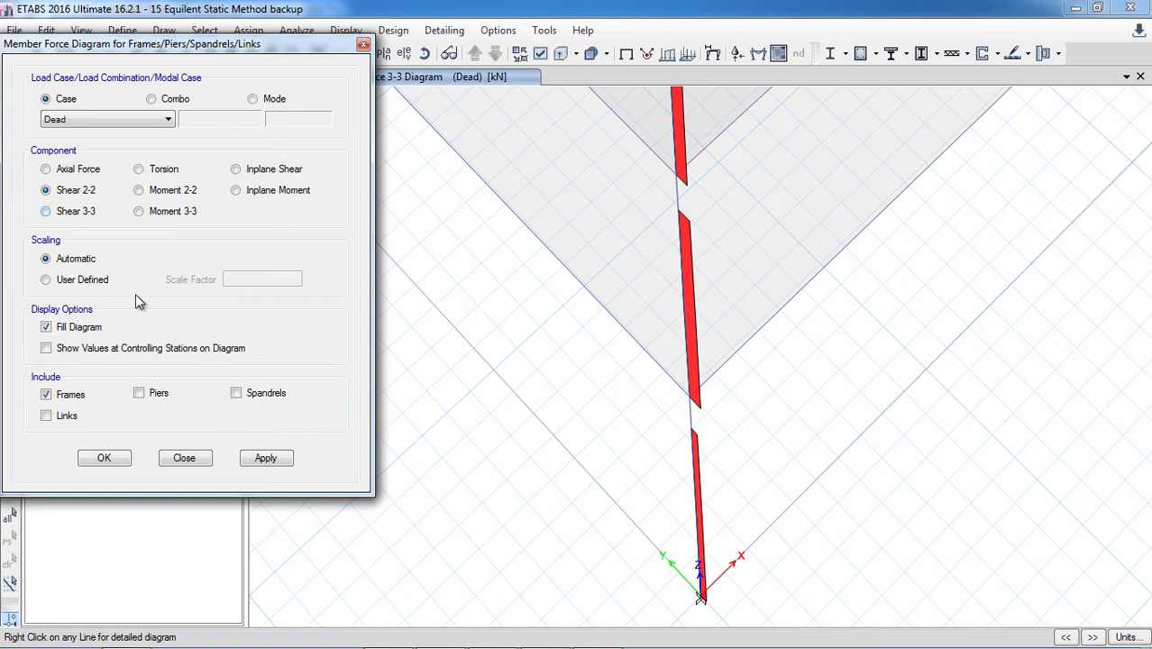
left_click(266, 460)
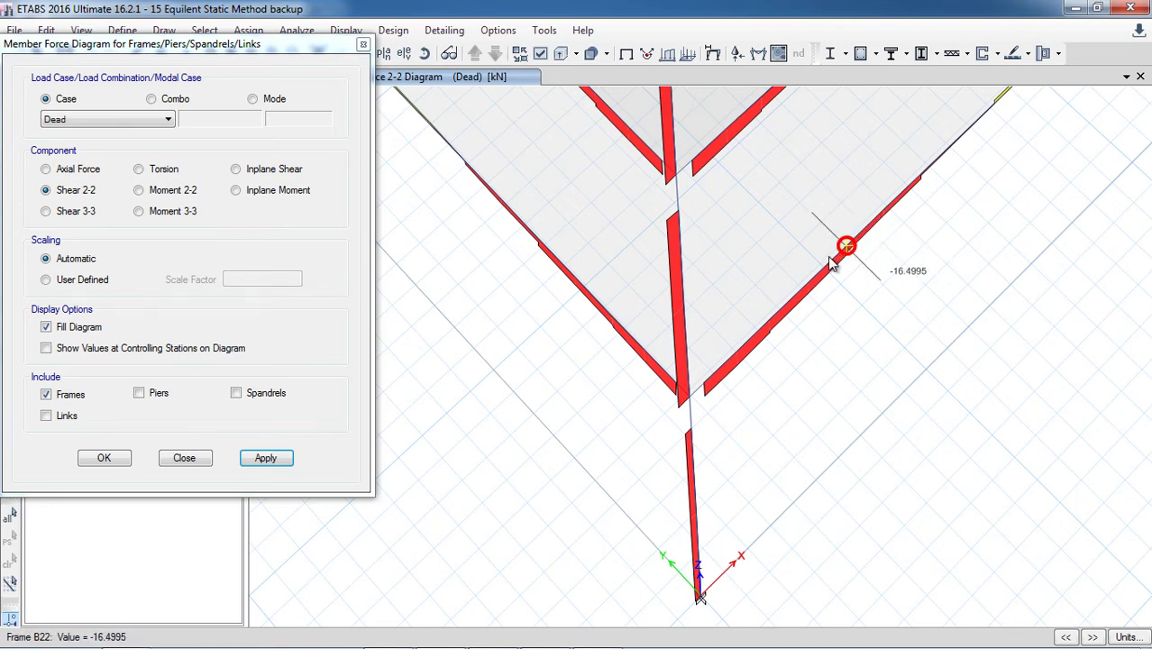
left_click(81, 170)
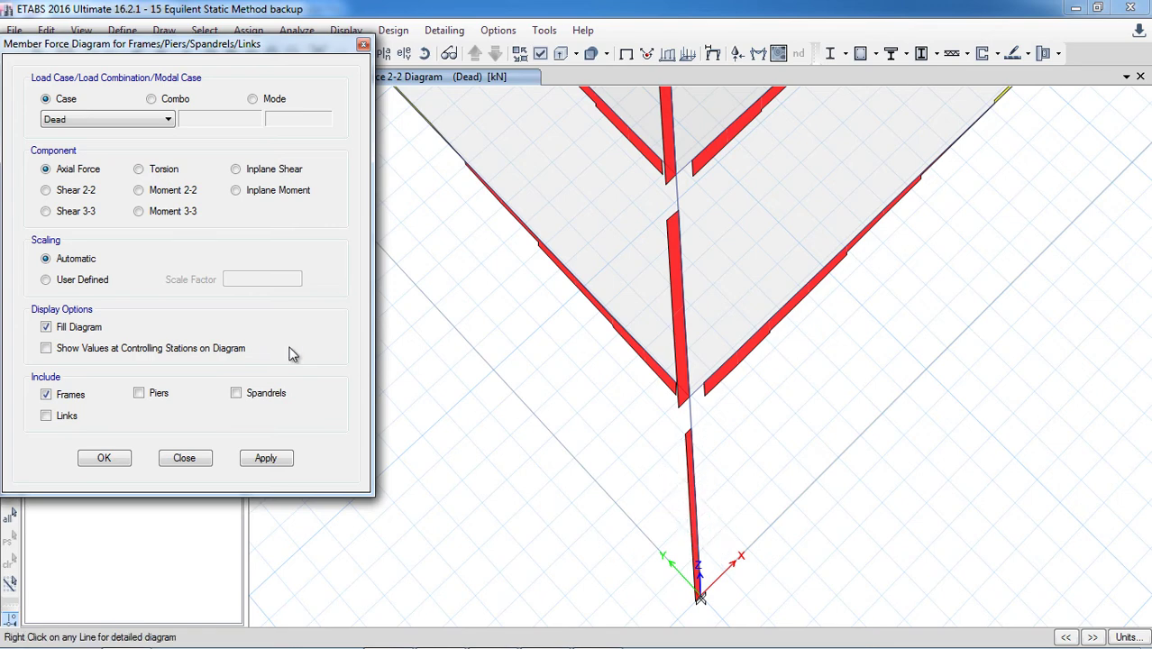
left_click(262, 460)
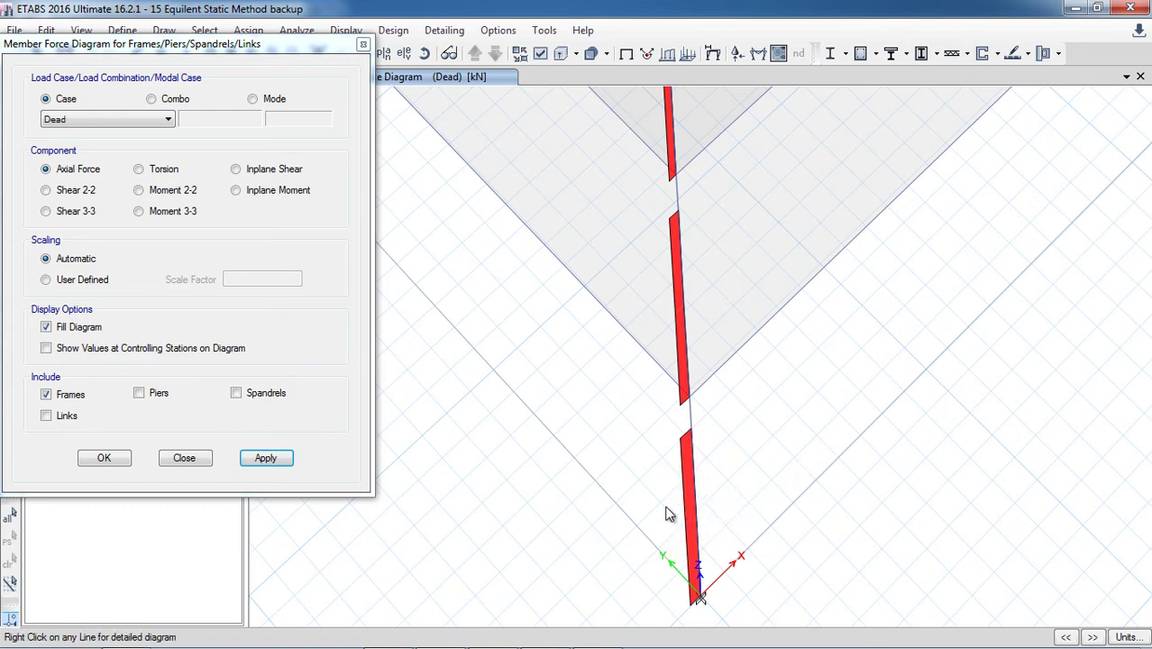
Step: Display the Dead-load Moment 3-3 diagram on the base column
left_click(140, 211)
mouse_move(700, 531)
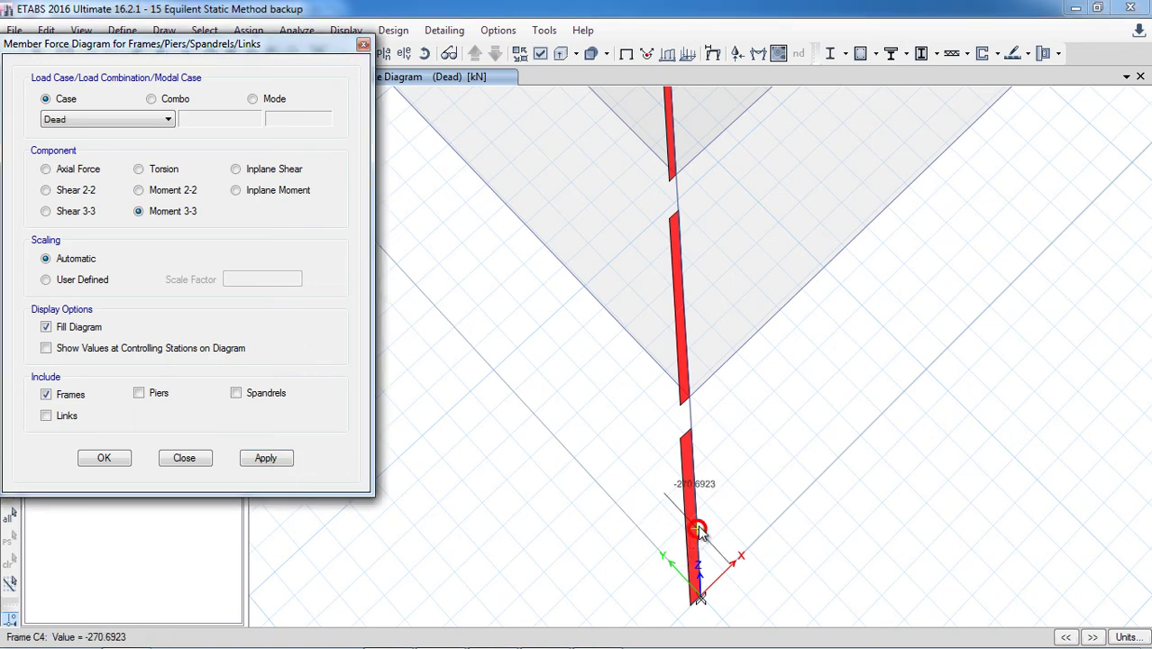
mouse_move(697, 500)
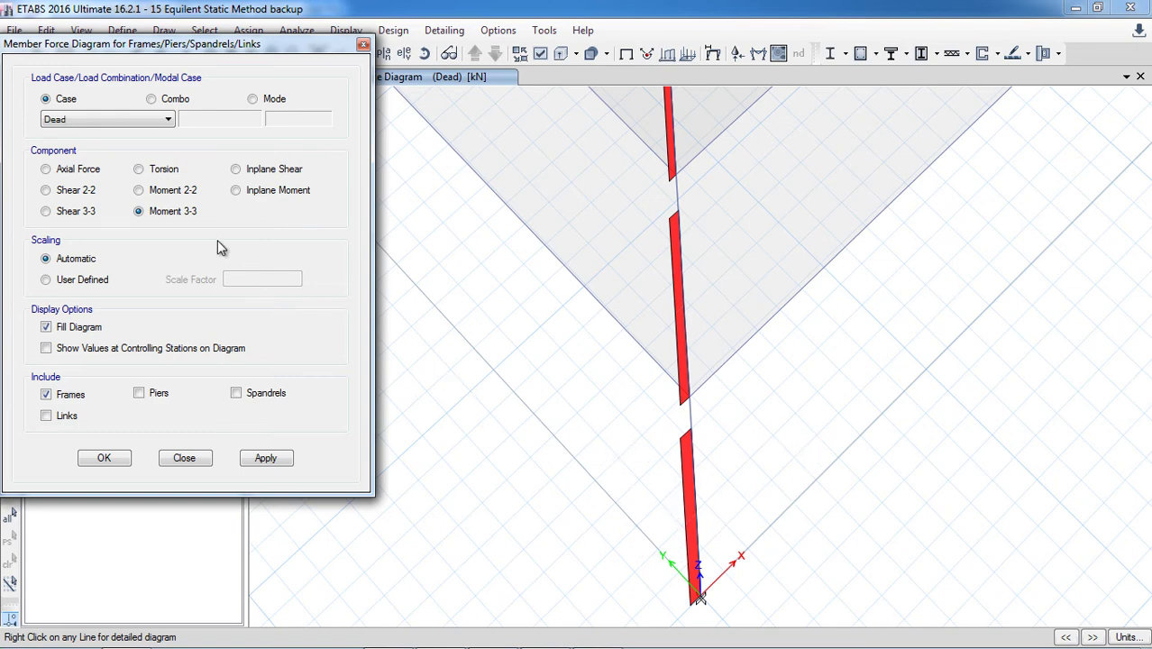
left_click(264, 457)
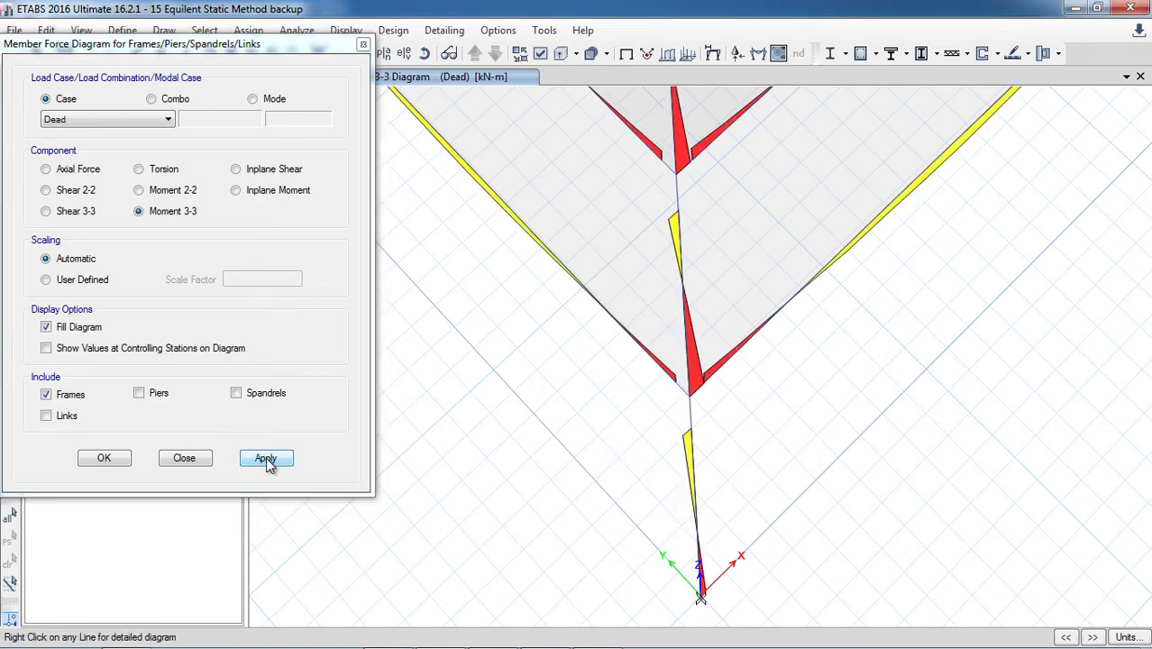
Step: Switch the column diagram to Moment 2-2 and move the settings window down-left
mouse_move(691, 458)
left_click(173, 191)
left_click(264, 459)
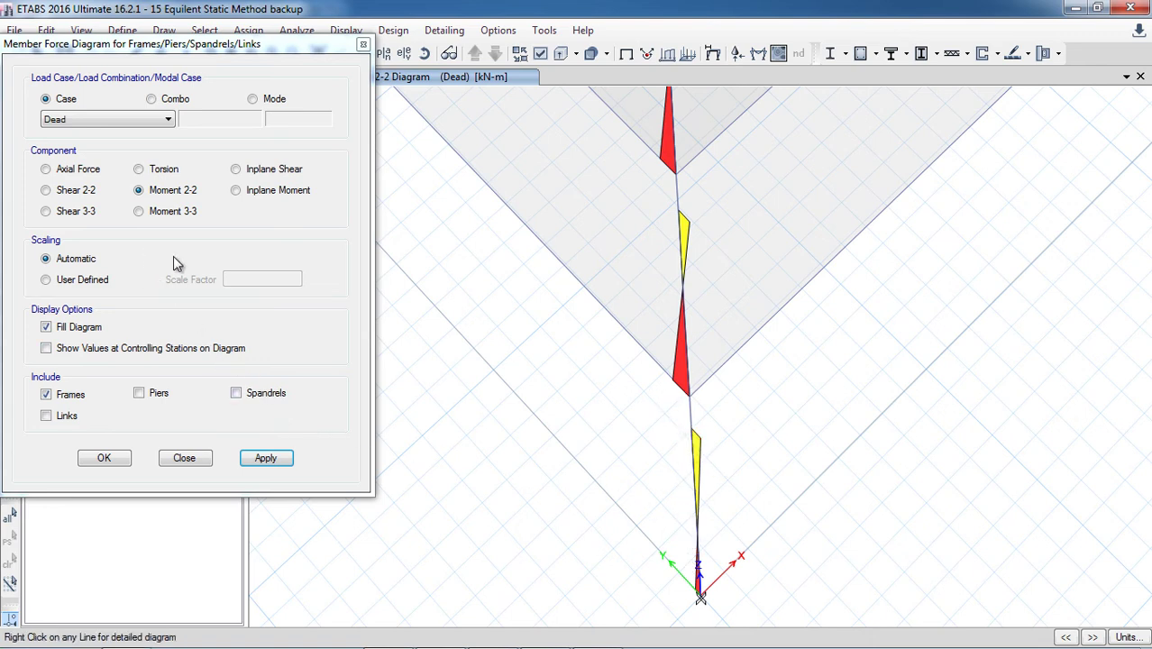
left_click_drag(273, 54, 246, 130)
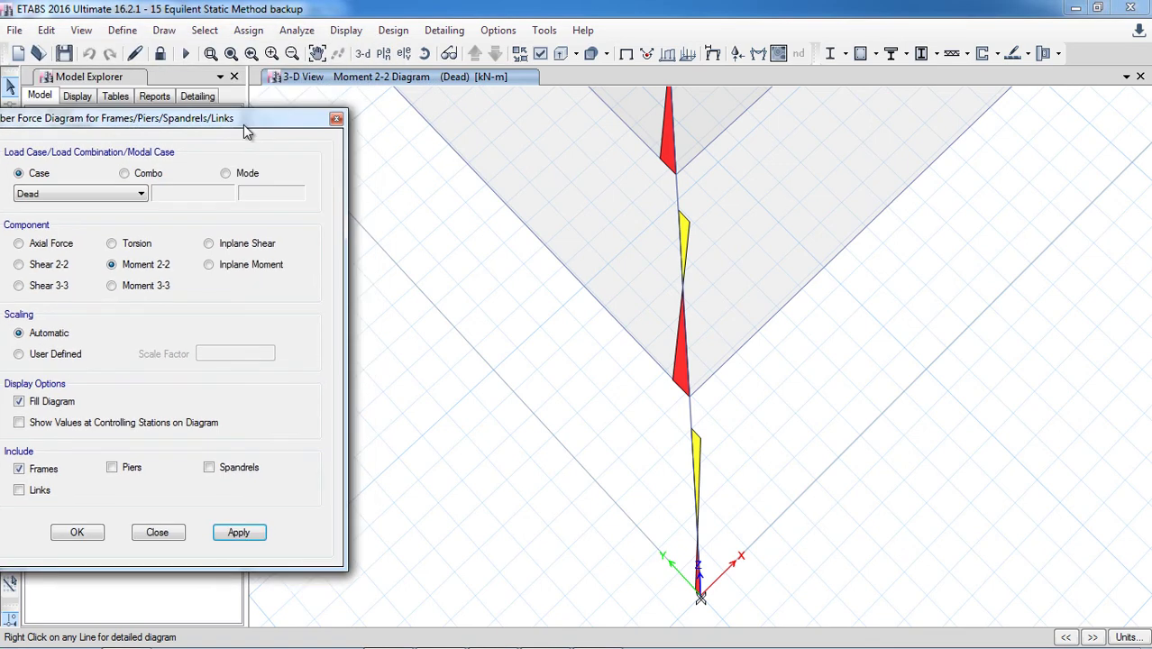
Step: Return to the default 3D view and redraw the dead-load diagram as Torsion, zooming in
left_click(363, 54)
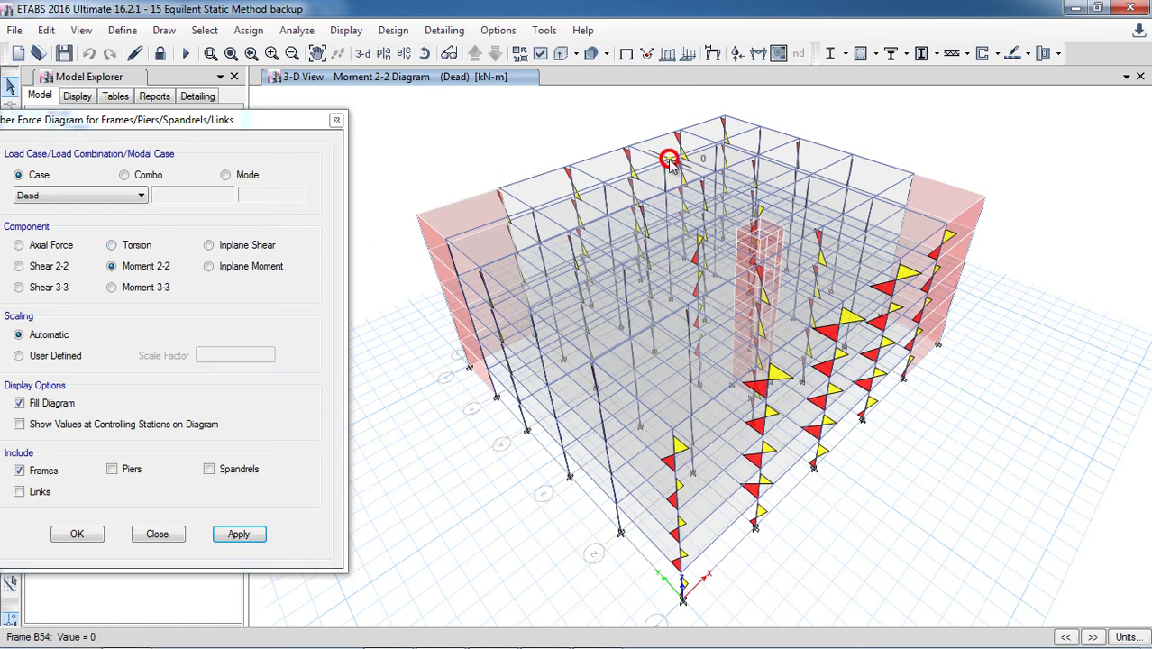
left_click(237, 538)
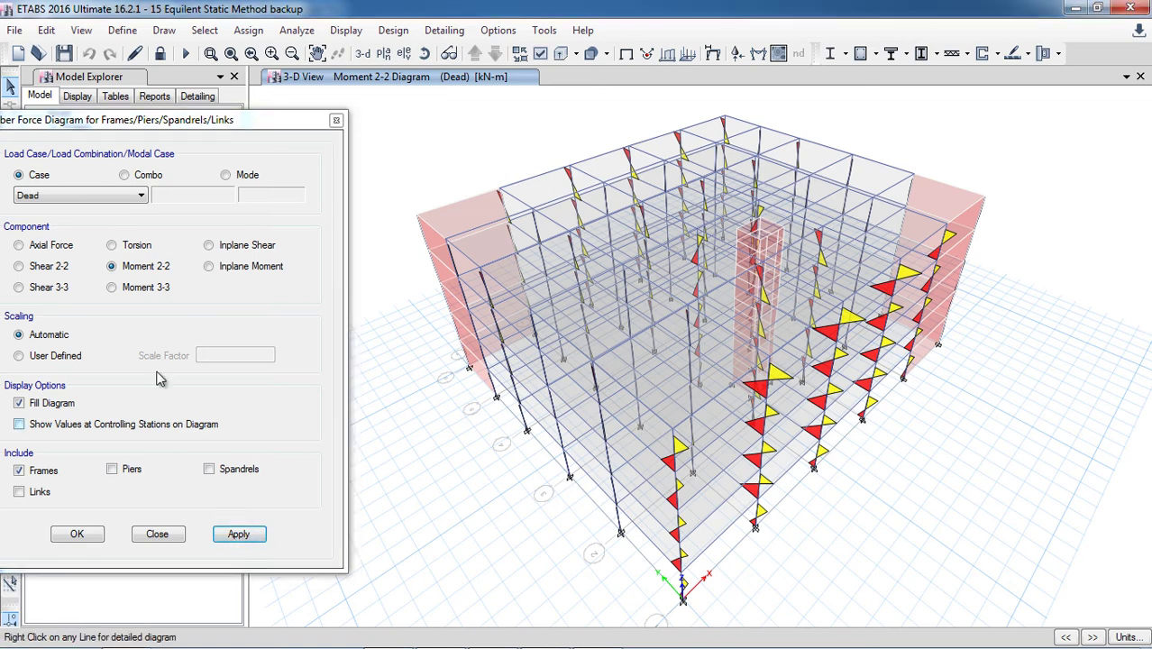
left_click(135, 245)
left_click(245, 538)
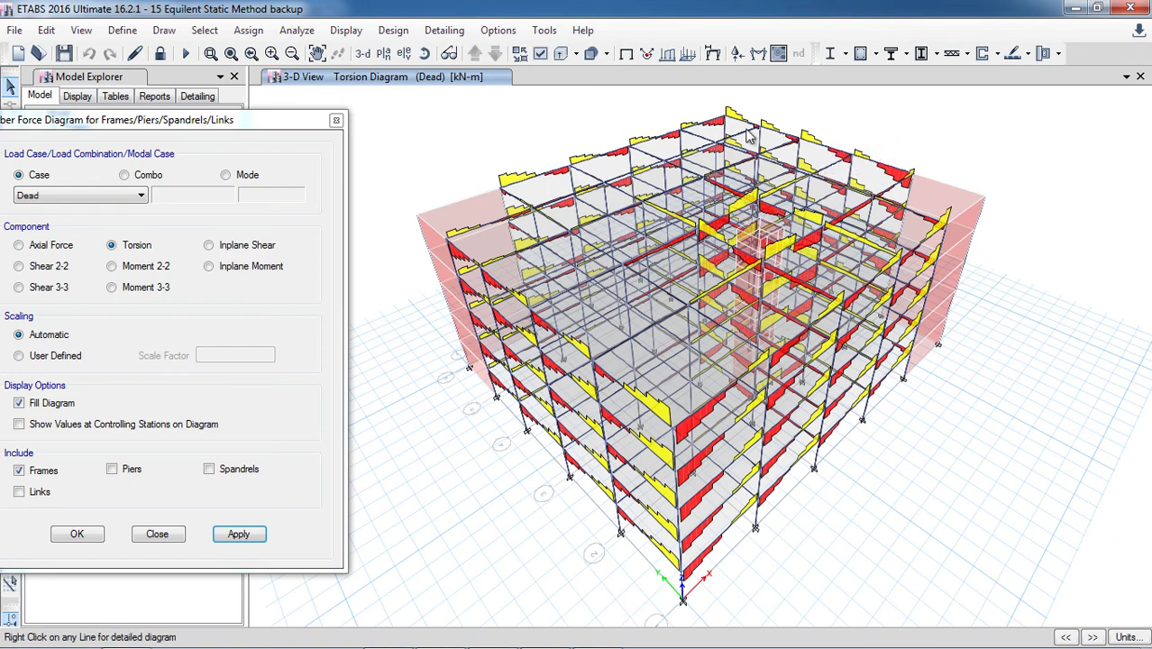
scroll(545, 165, "up", 5)
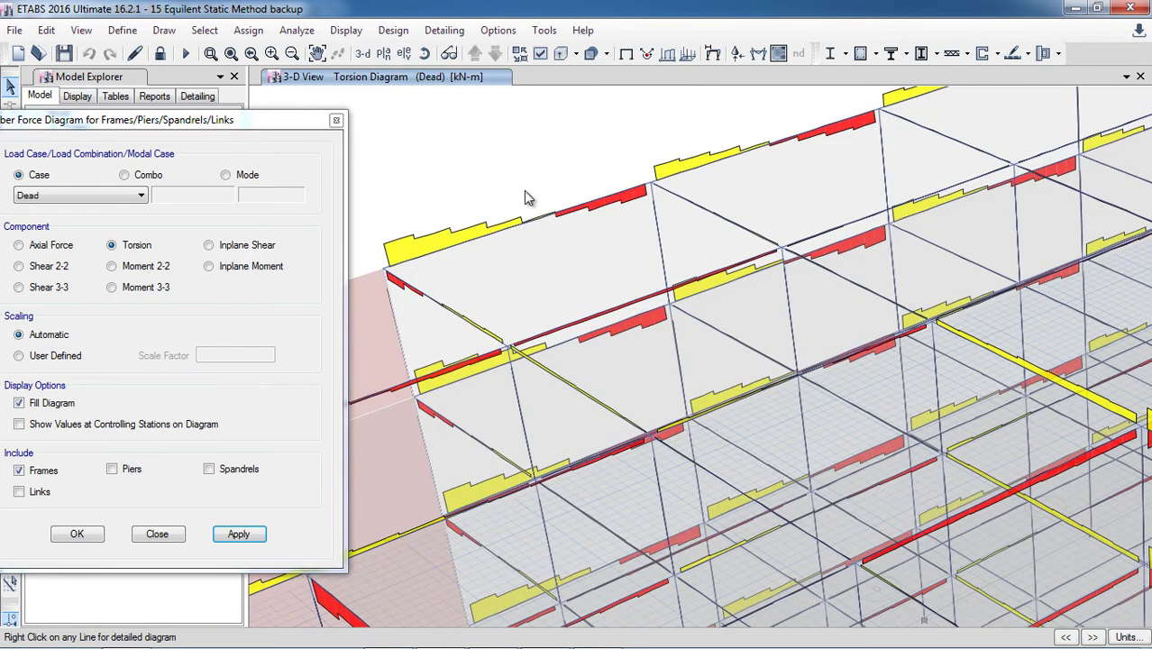
Step: View the Story5 plan at Z = 15 m with torsion, then return to the default 3D view
left_click(384, 53)
left_click(629, 513)
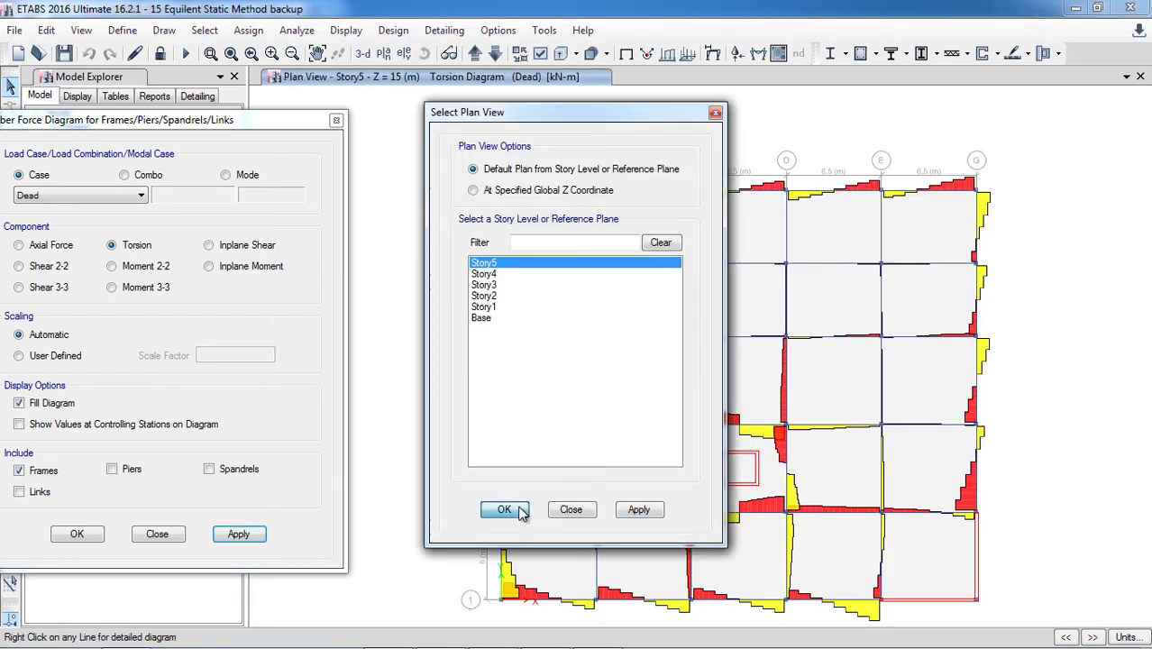
left_click(510, 509)
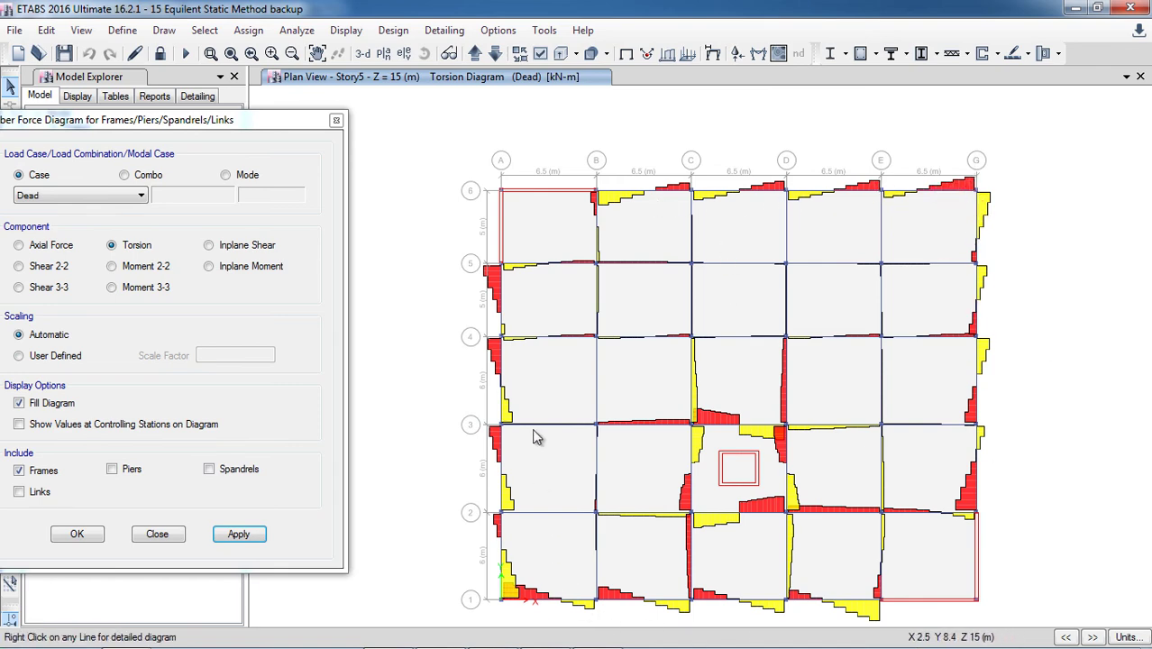
left_click(363, 56)
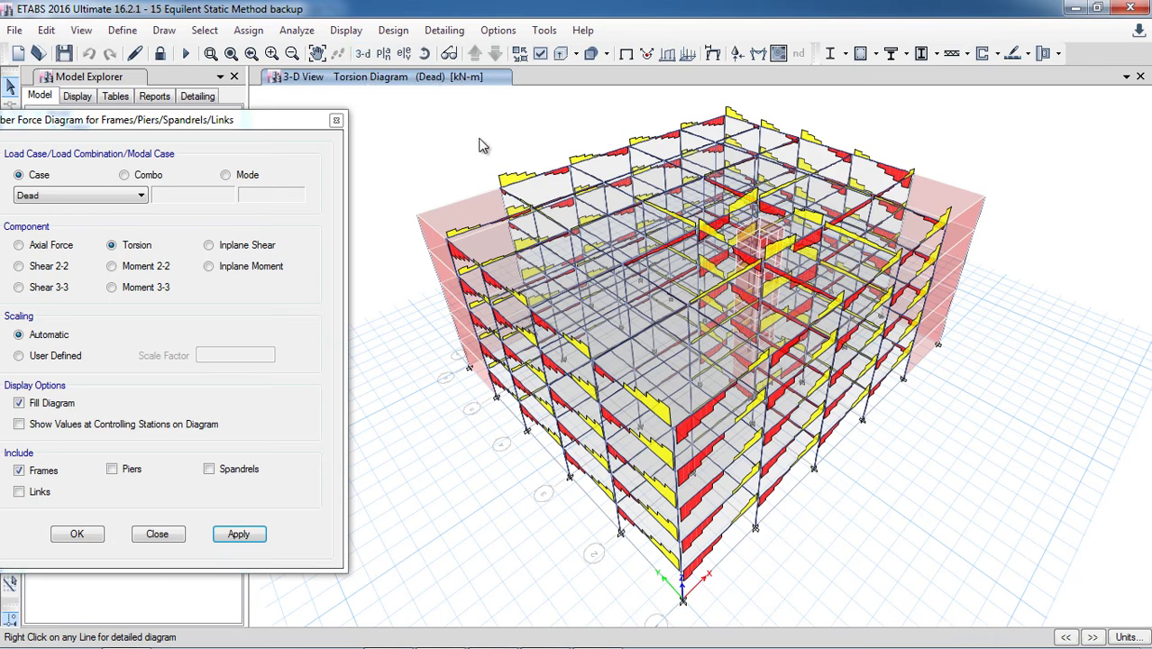
Step: Inspect beam B57's torsion detail, peaking at 10.1475 kN-m, close it, and pick Moment 3-3
scroll(504, 172, "up", 3)
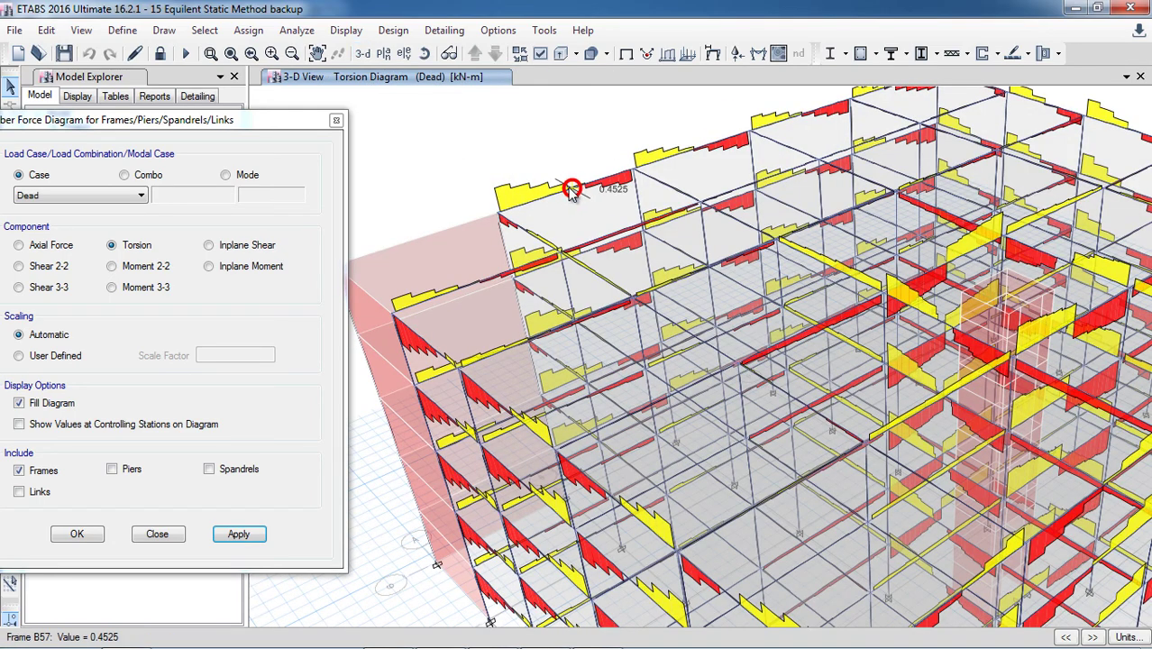
right_click(584, 185)
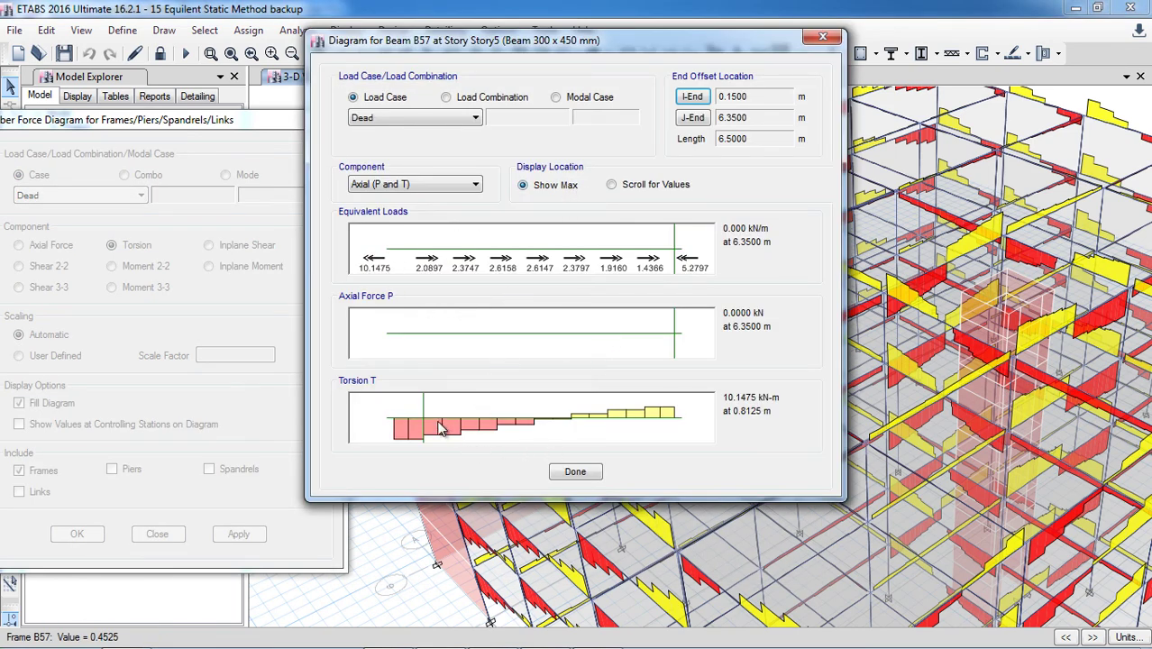
left_click_drag(423, 419, 633, 425)
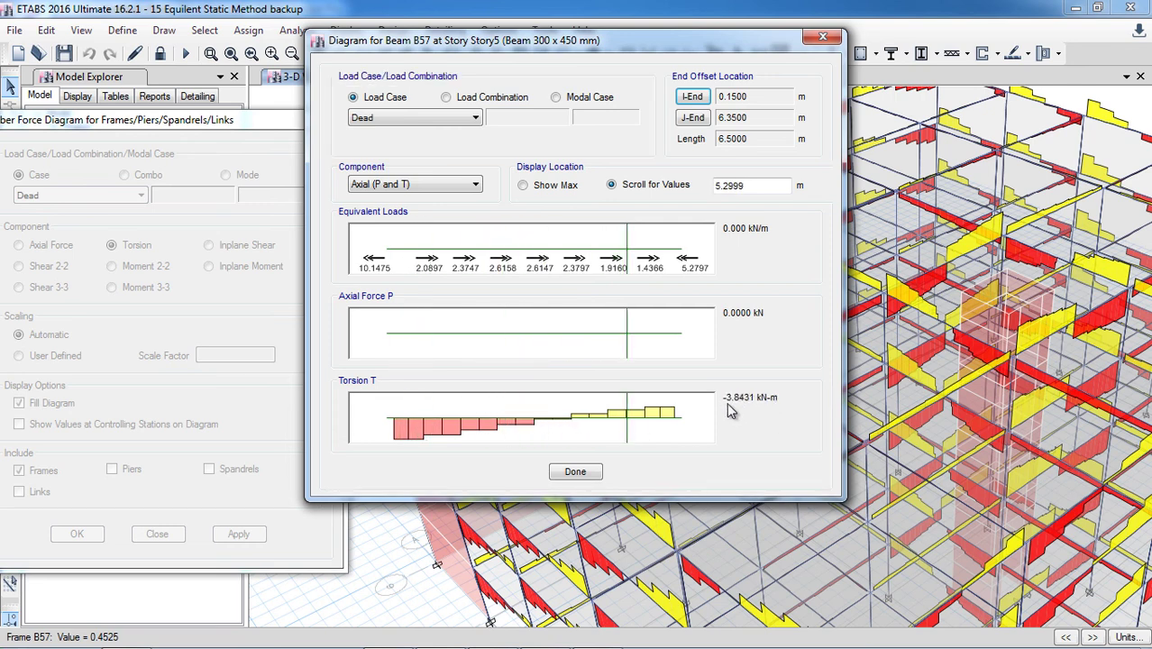
double_click(751, 188)
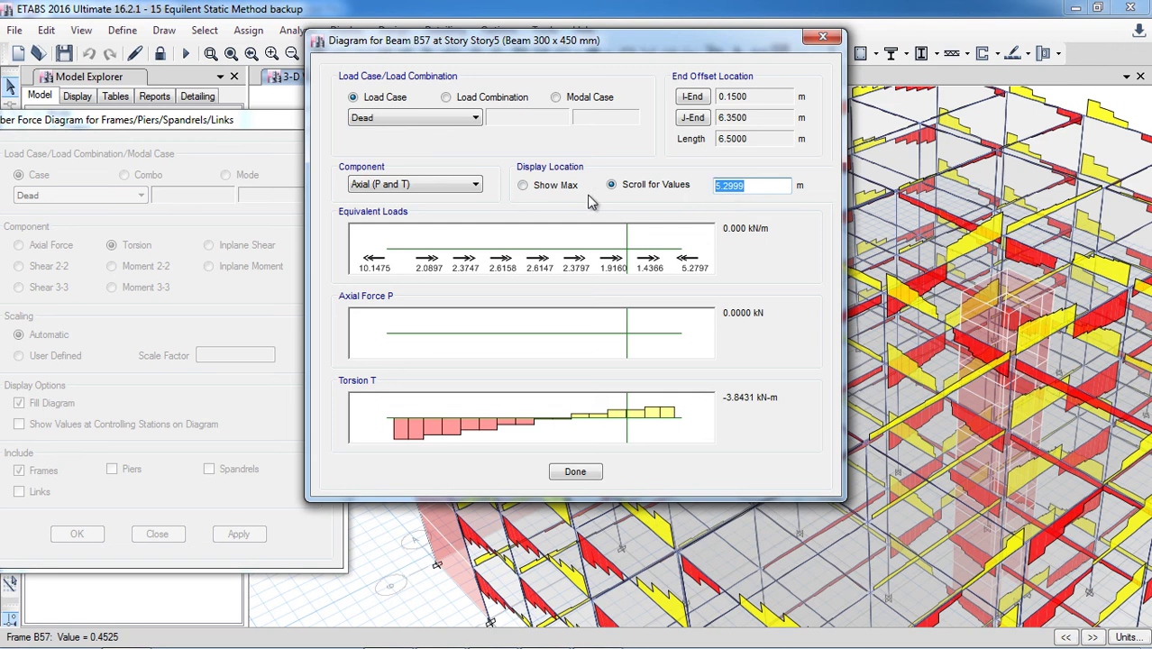
left_click(554, 192)
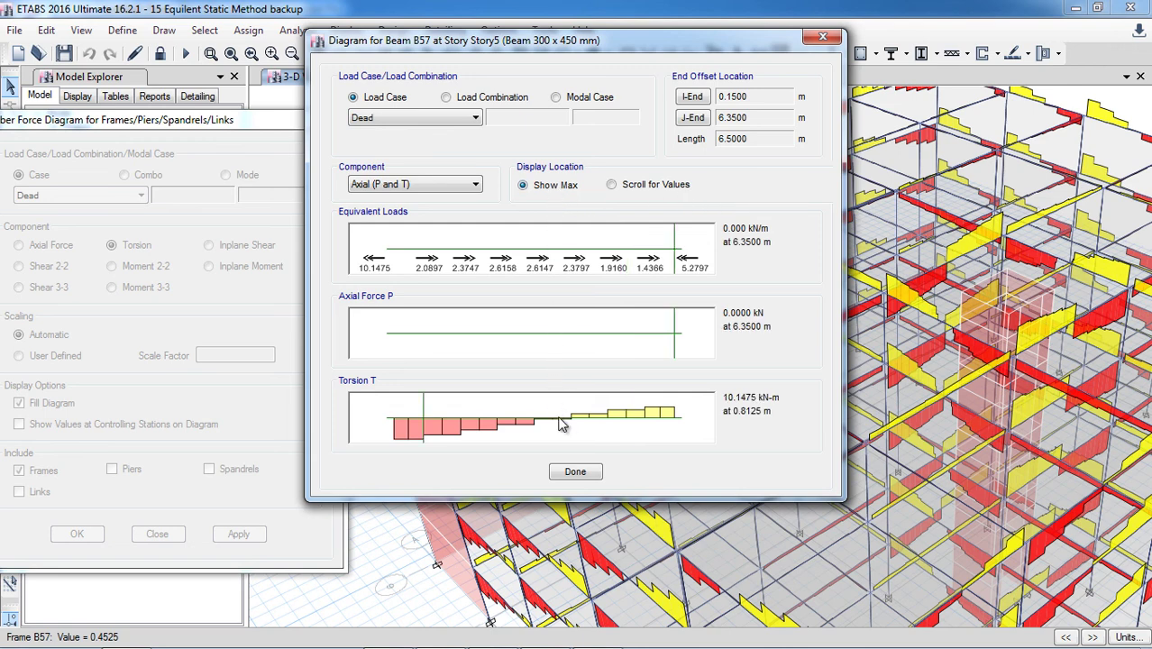
left_click(574, 473)
left_click(139, 288)
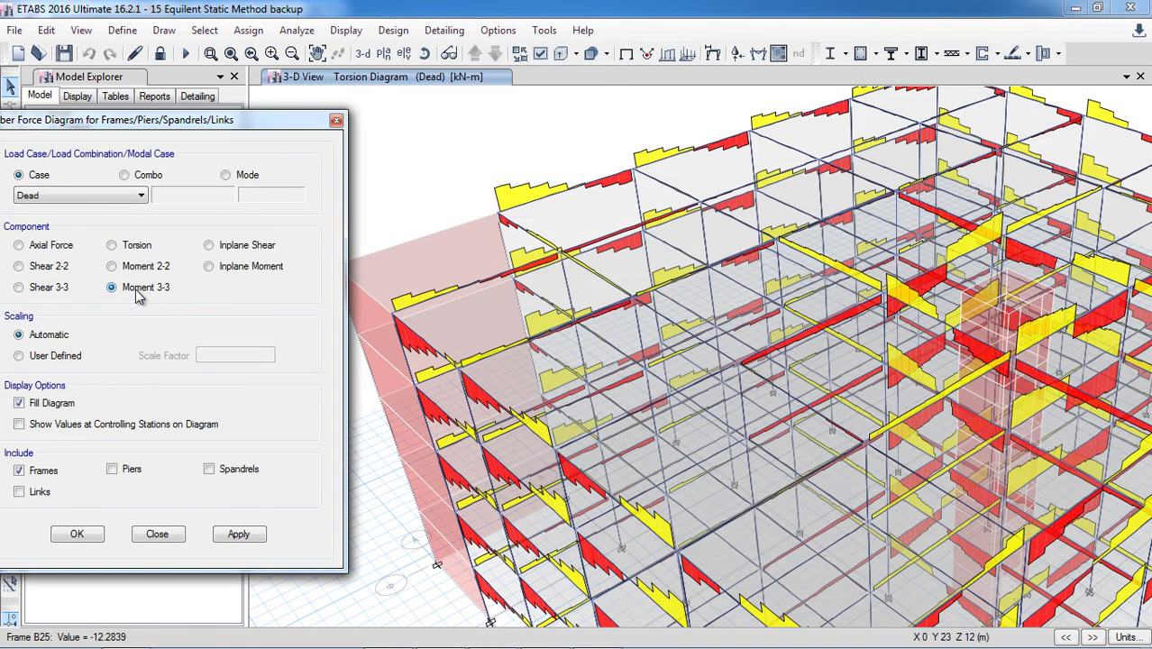
Step: Apply Moment 3-3 and review beam B57's detail, reading -11.5789 kN-m at 0.9206 m
left_click(240, 535)
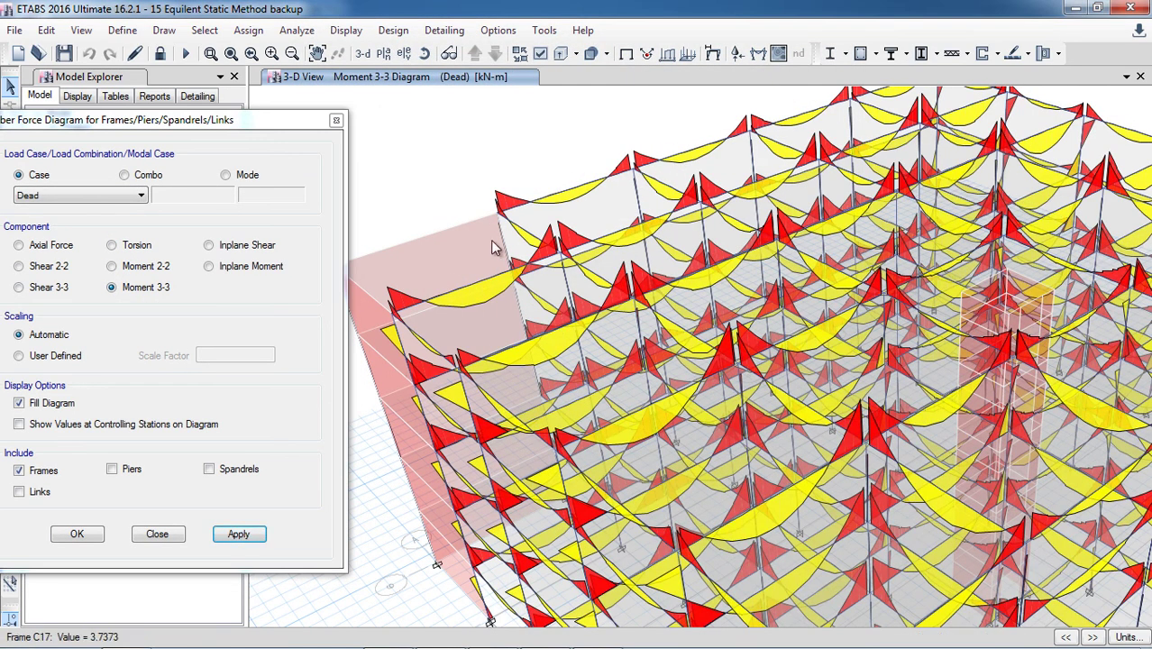
right_click(581, 196)
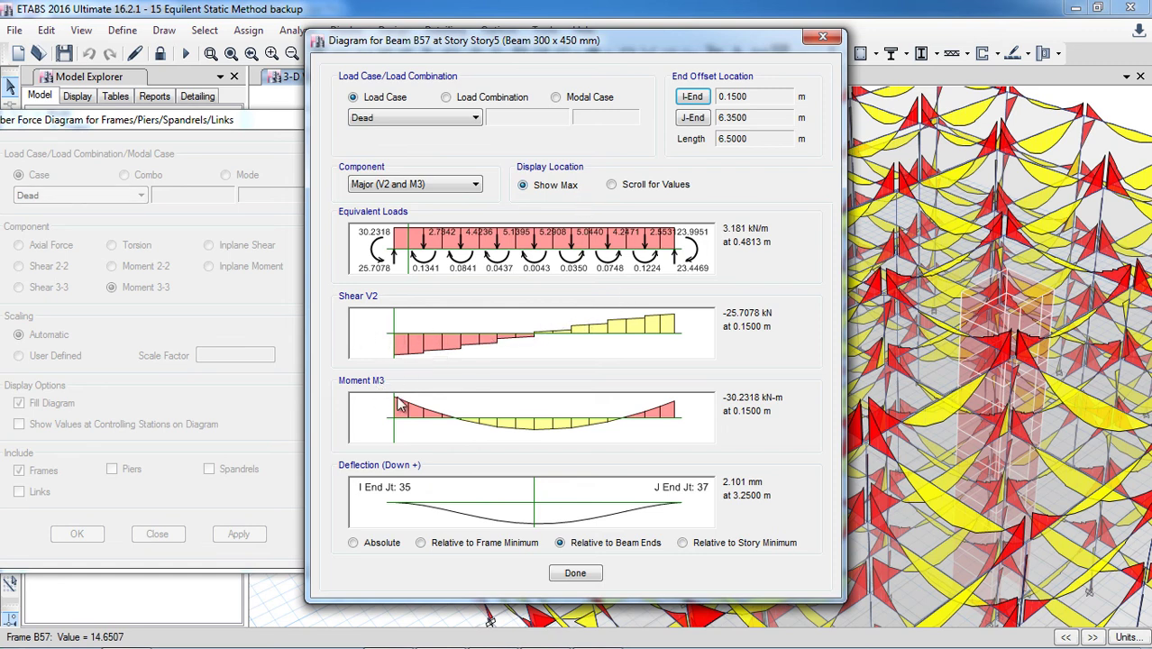
left_click_drag(399, 427, 429, 449)
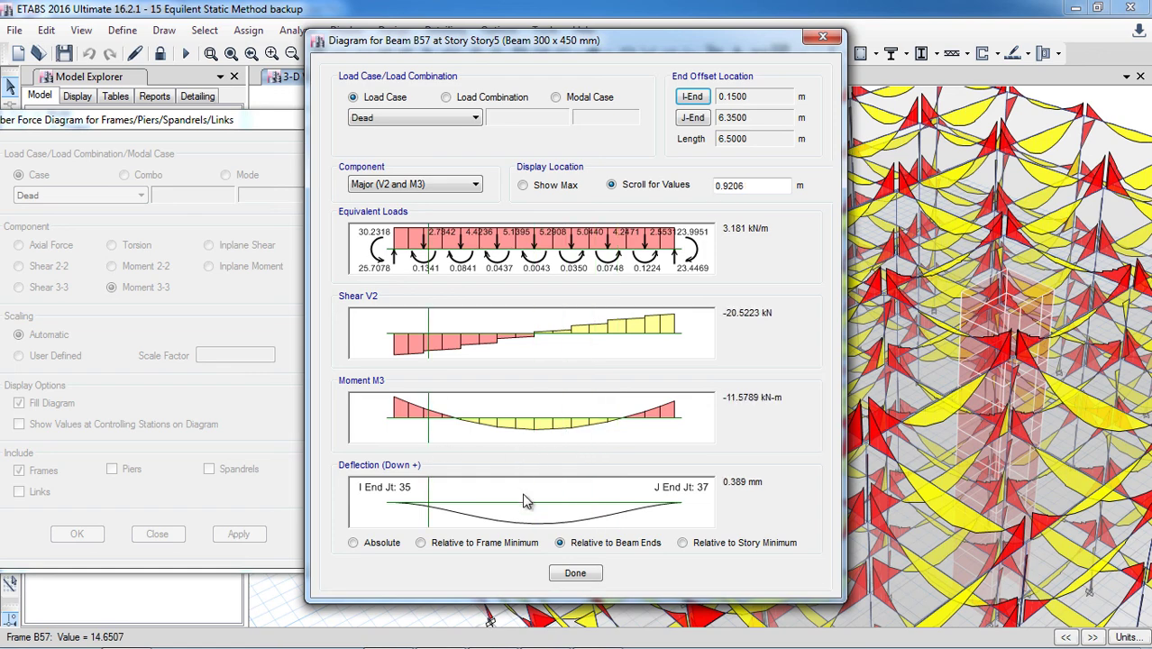
left_click(575, 574)
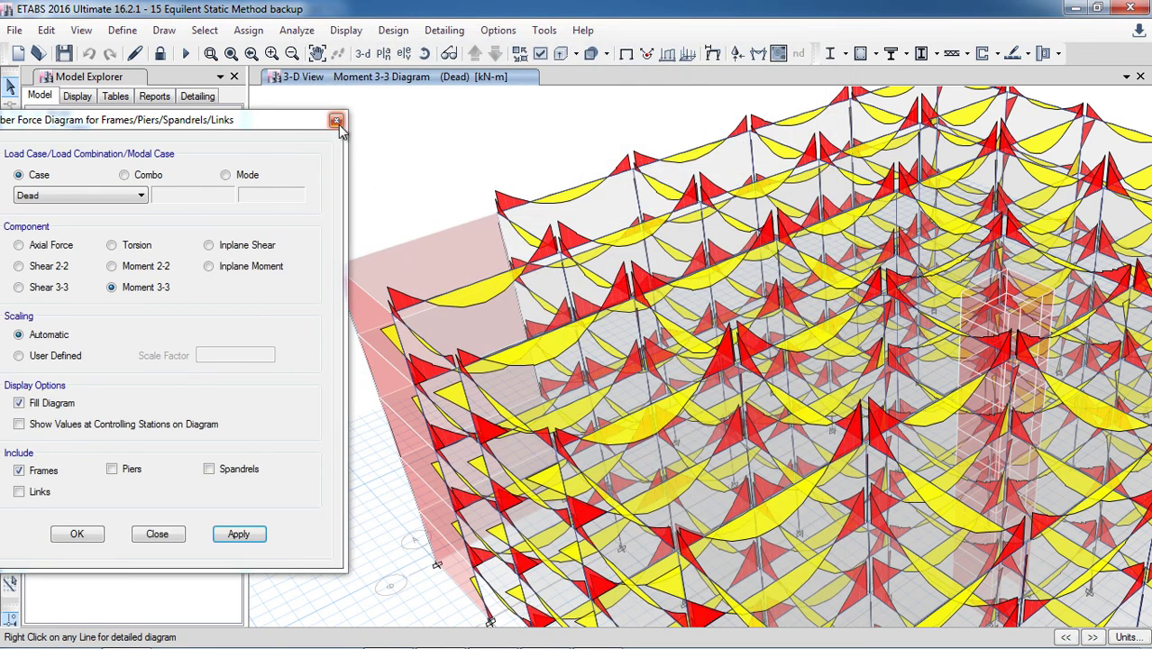